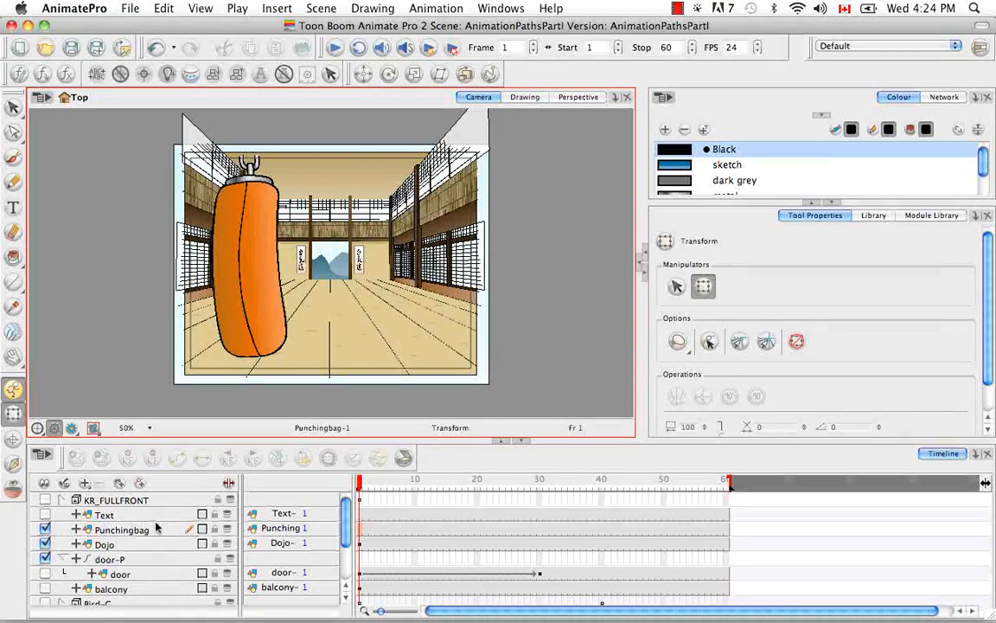
Step: Add a parent peg to the Punchingbag layer and switch the Transform tool to its peg-selection option
click(157, 532)
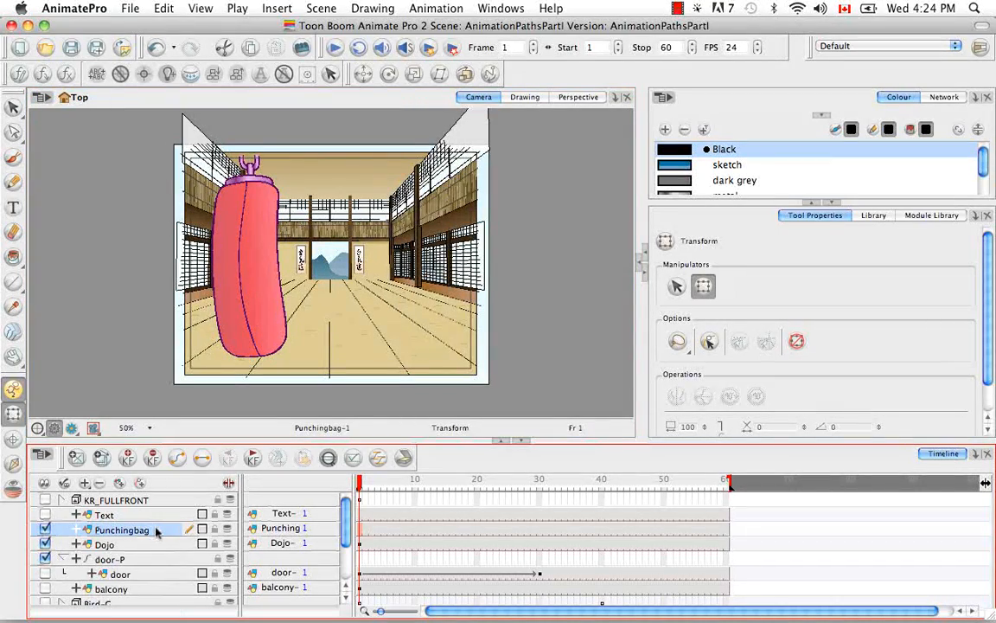
click(138, 483)
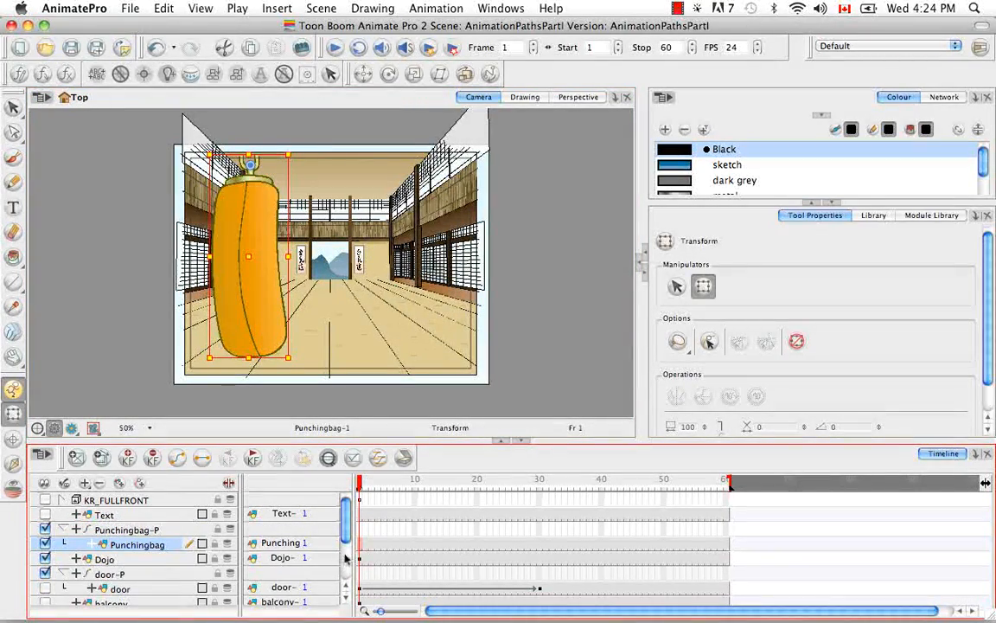
click(710, 343)
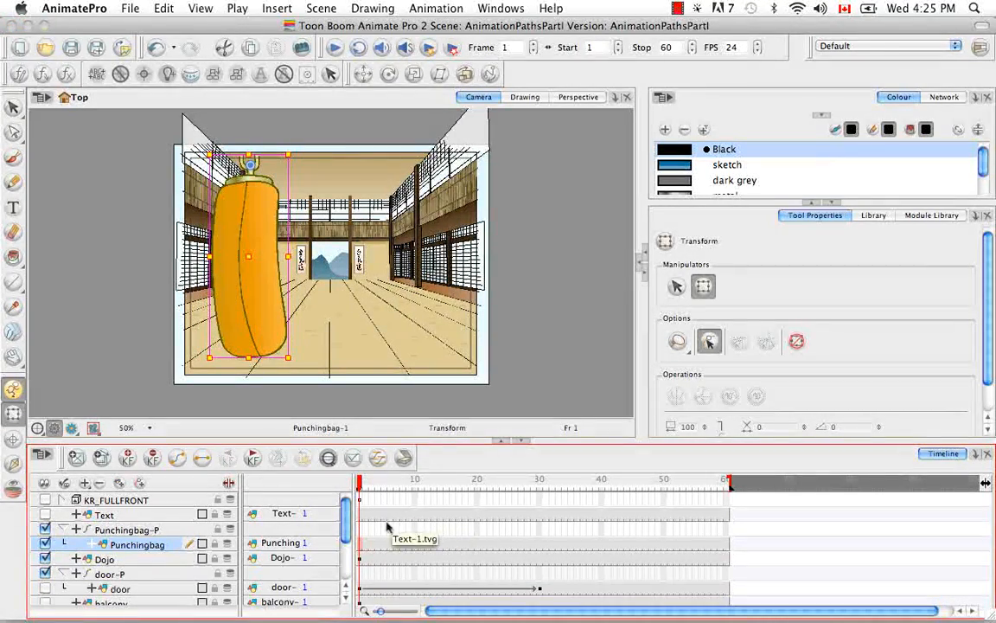
Step: Insert a keyframe at frame 1 and rotate the punching bag so it tilts to the left
click(360, 544)
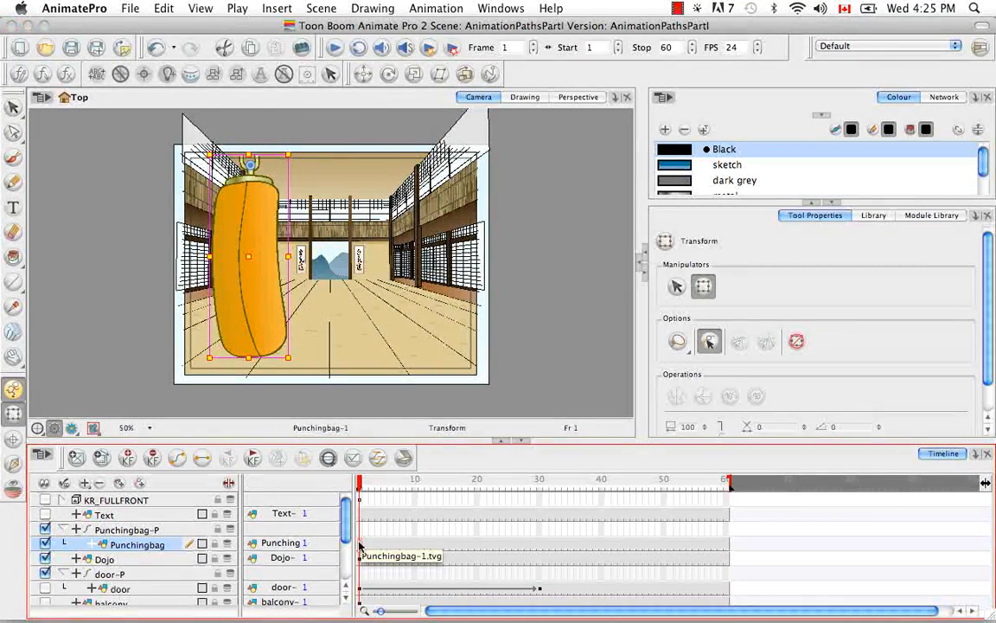
click(278, 8)
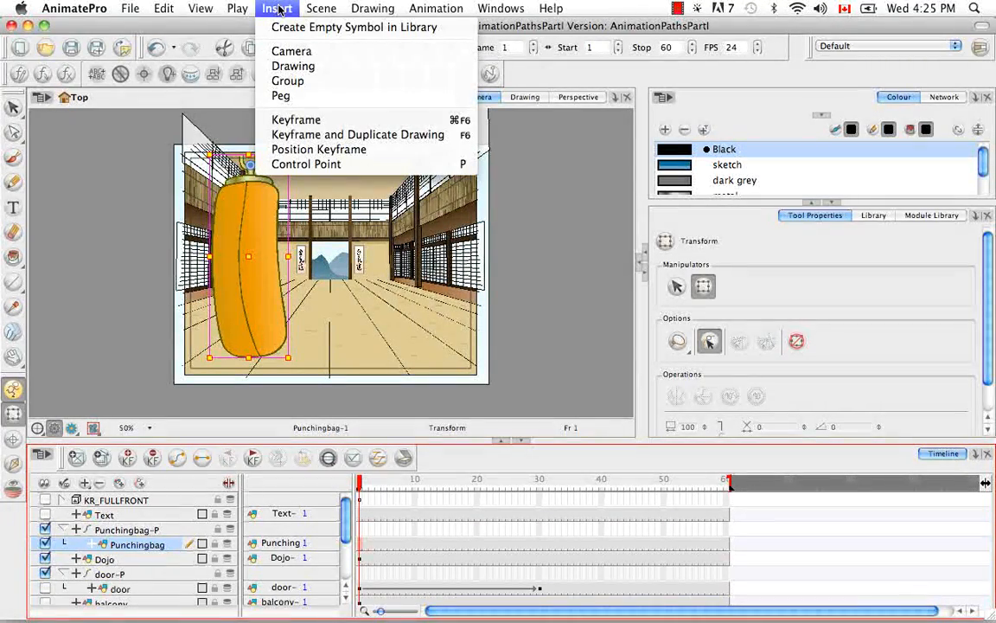
click(329, 121)
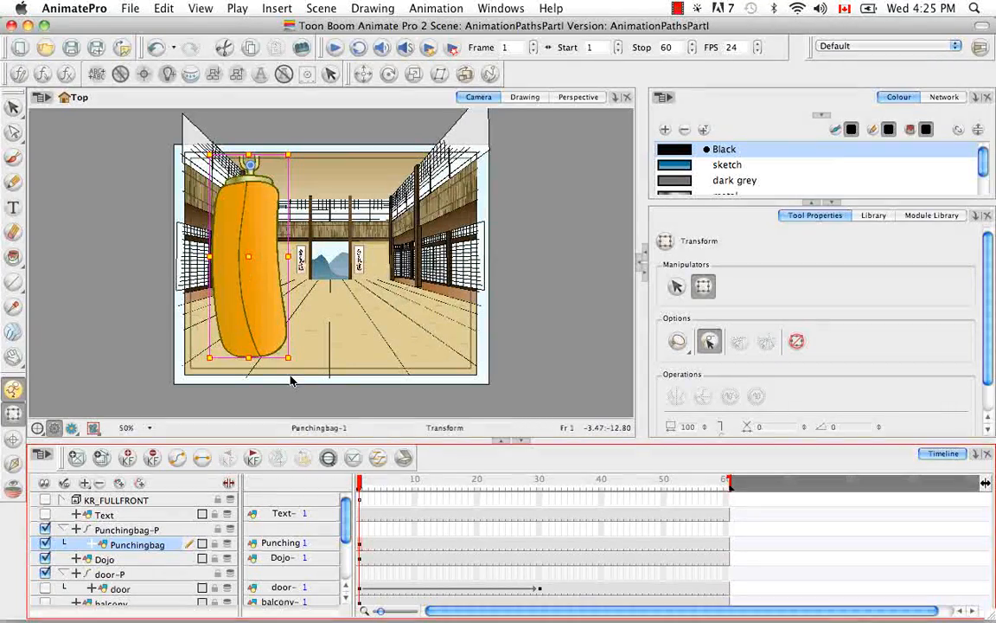
drag(292, 364, 209, 349)
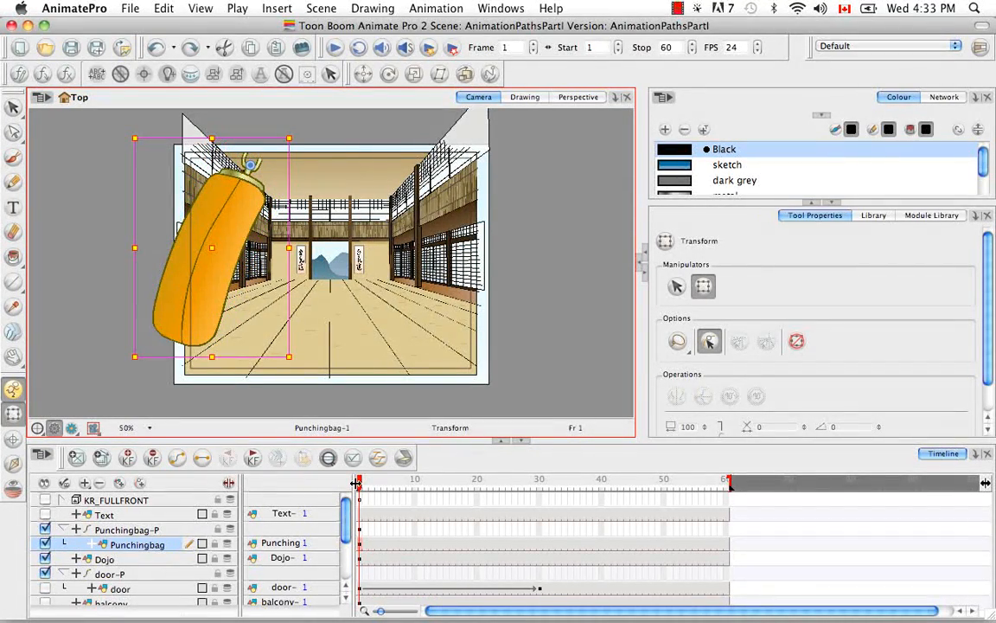
Step: Insert a peg keyframe at frame 10 and rotate the punching bag to swing up to the right
click(361, 489)
drag(361, 490, 416, 490)
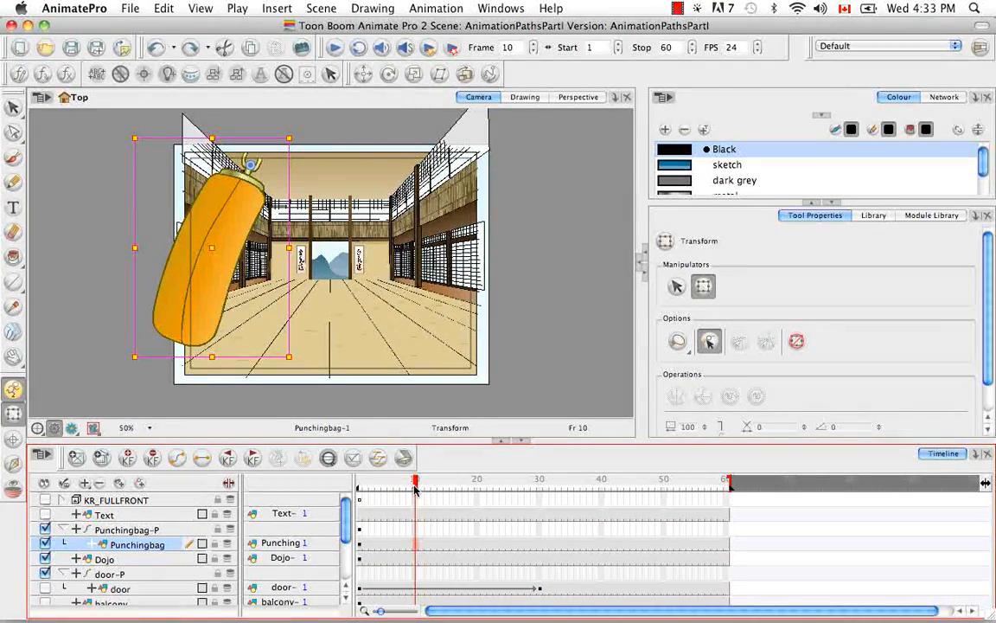
click(417, 528)
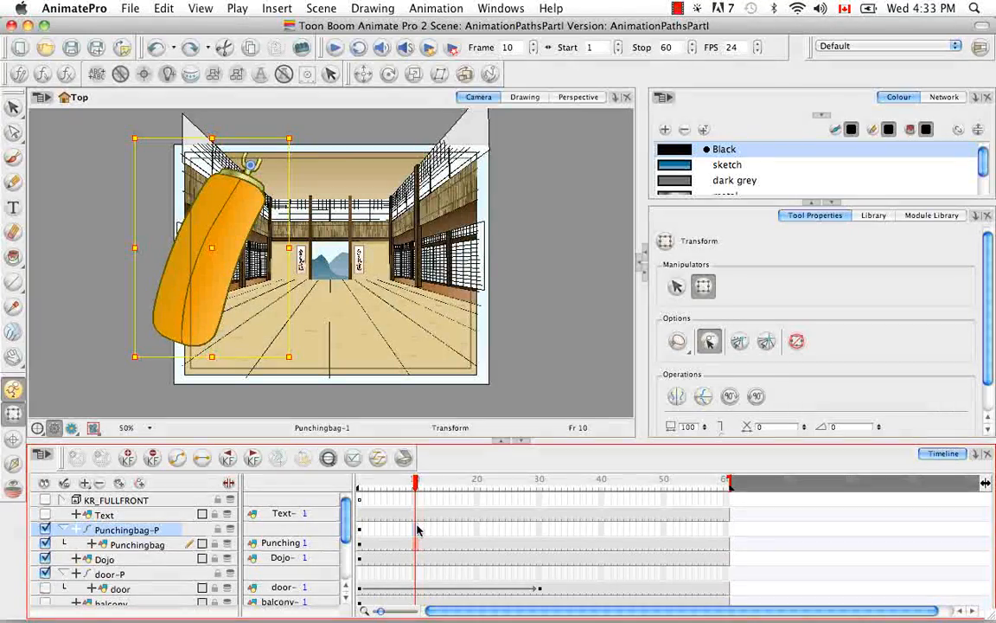
right_click(418, 529)
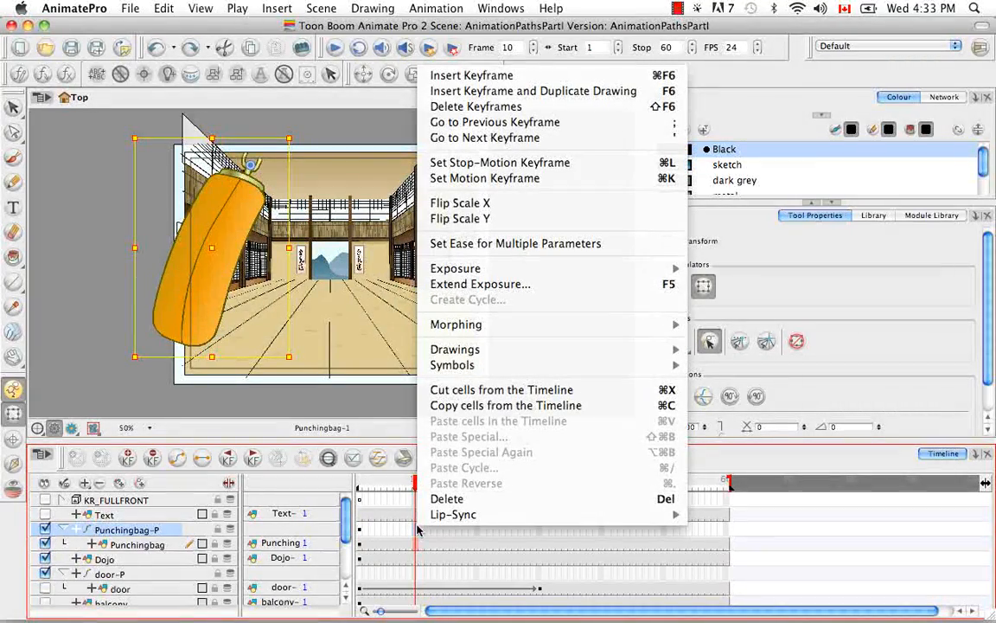
click(534, 78)
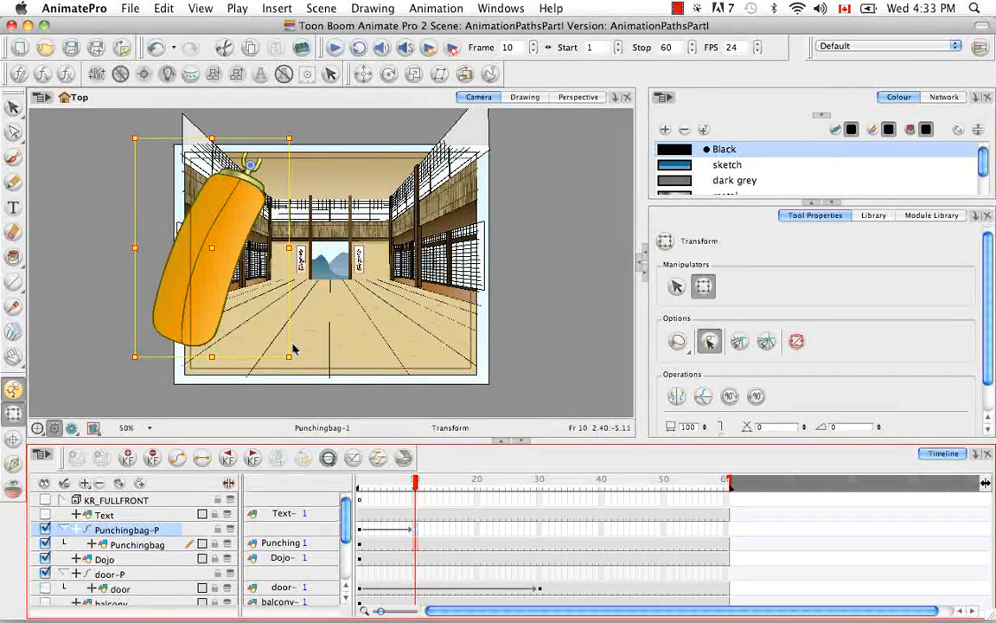
drag(268, 318, 489, 252)
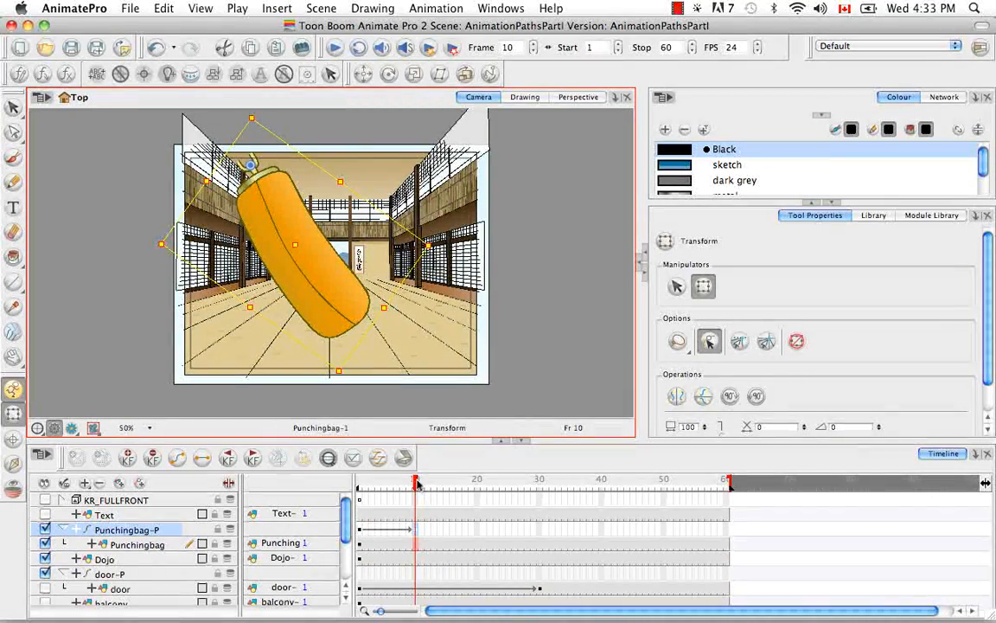
Step: Insert a peg keyframe at frame 18 and rotate the bag back to tilt left against the wall
drag(416, 485, 468, 486)
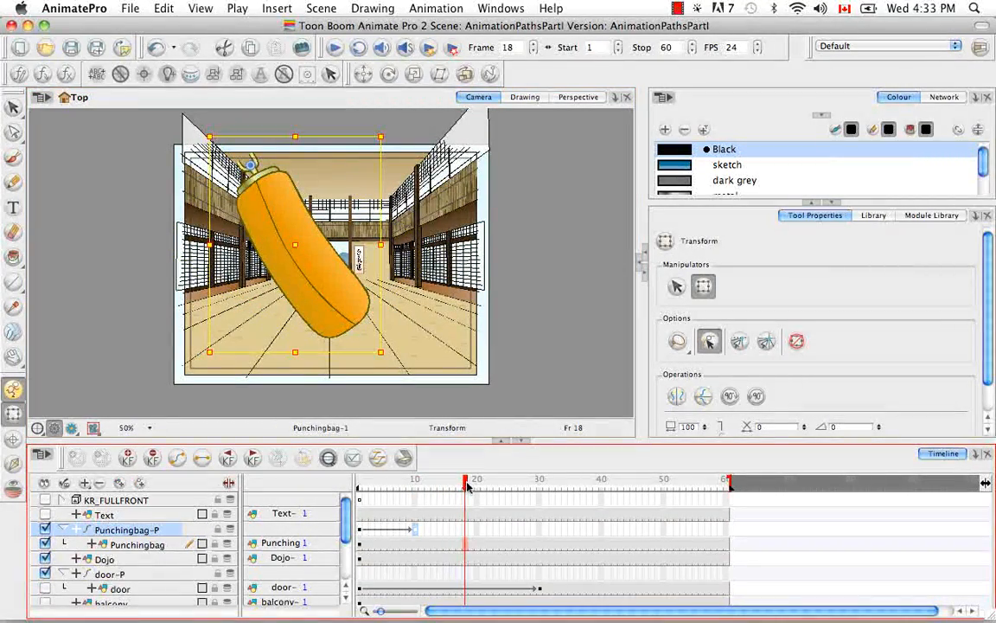
click(465, 529)
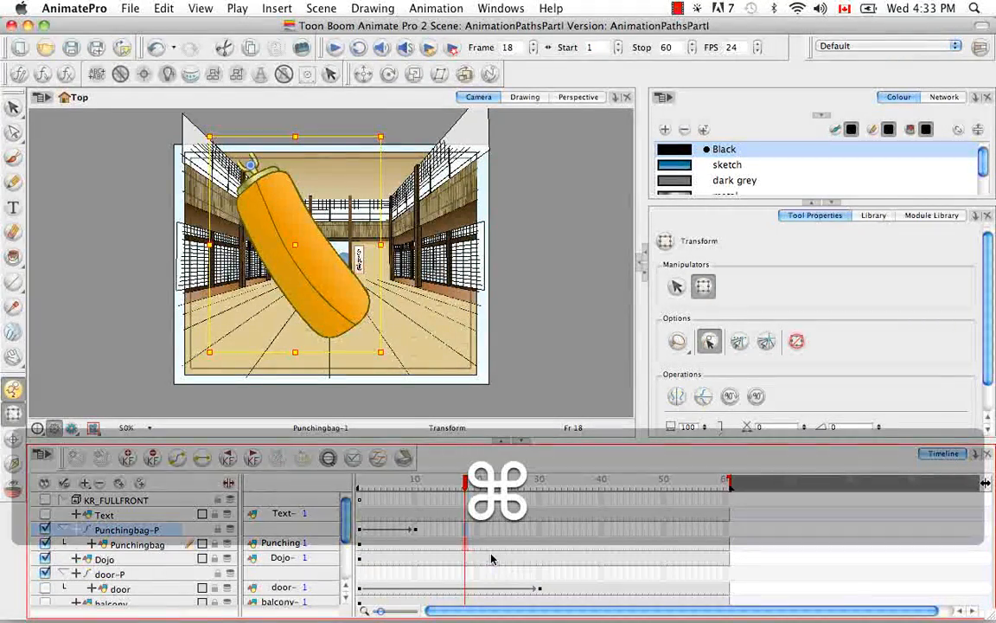
key(super+F6)
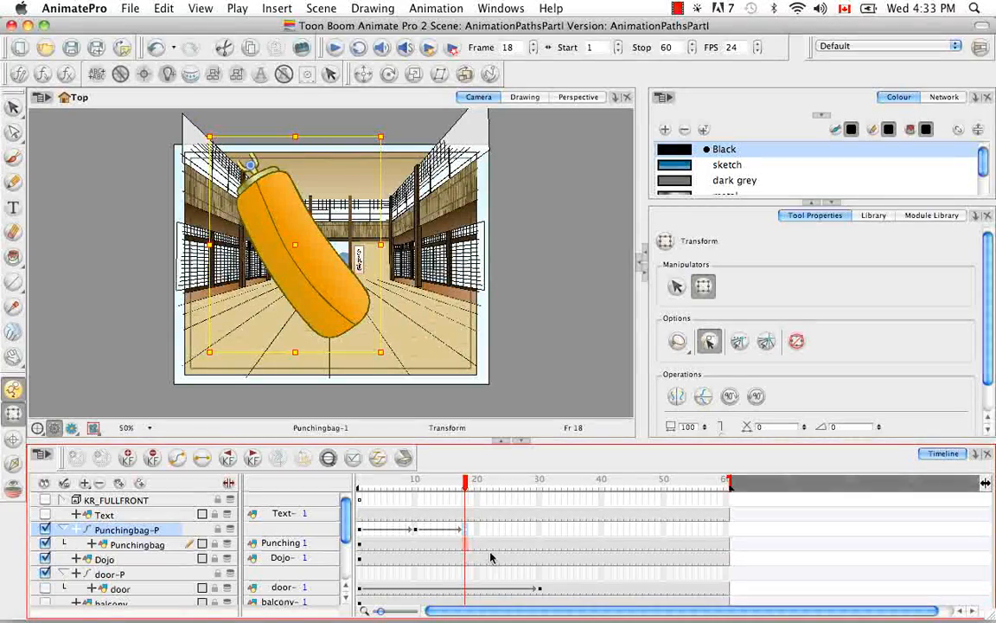
drag(351, 318, 232, 388)
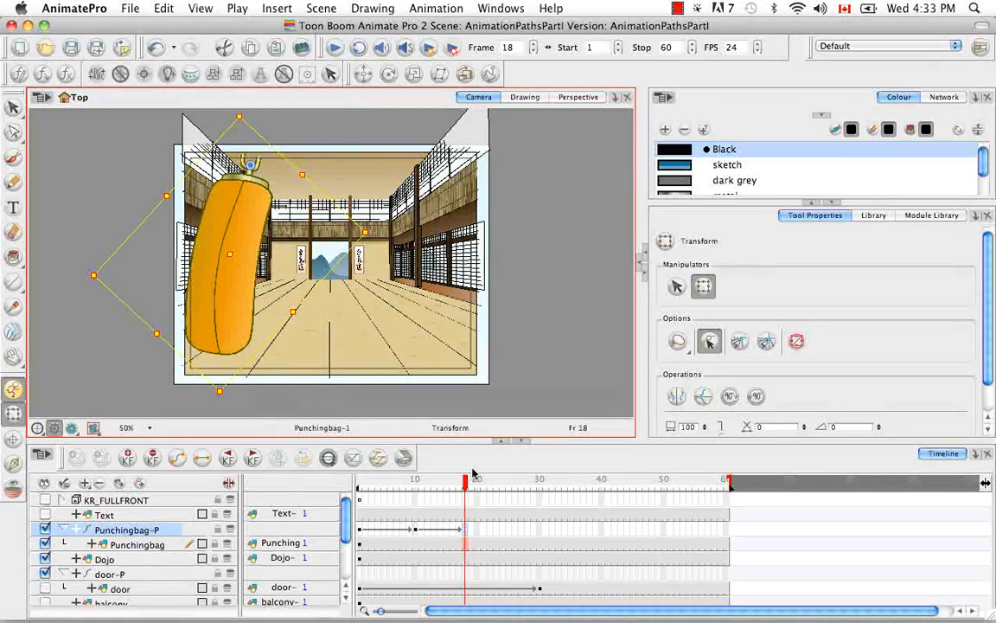
Step: Insert a peg keyframe at frame 24 and rotate the bag slightly to the right
drag(465, 481, 498, 481)
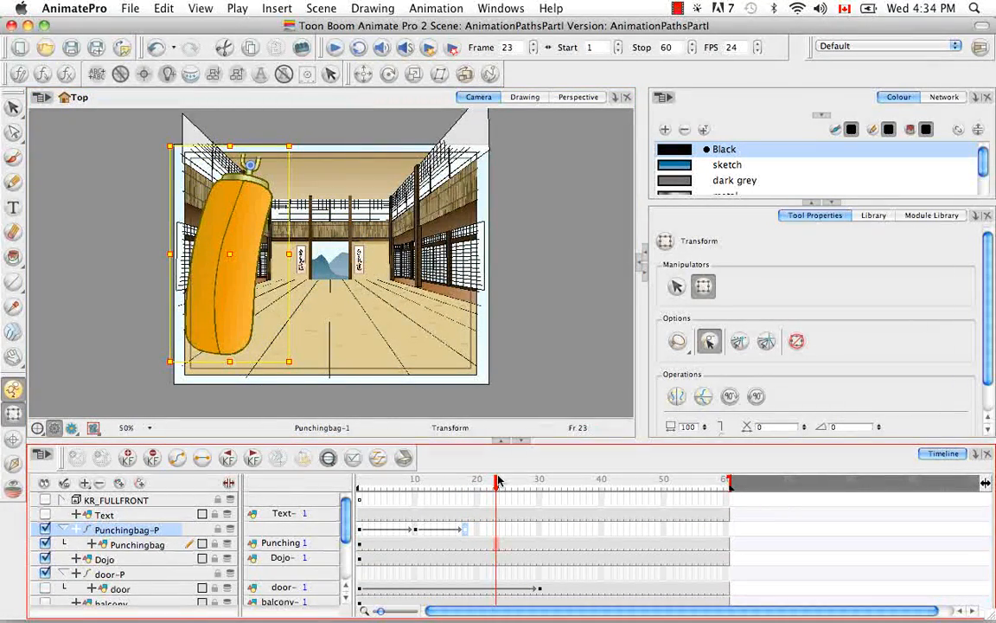
click(500, 481)
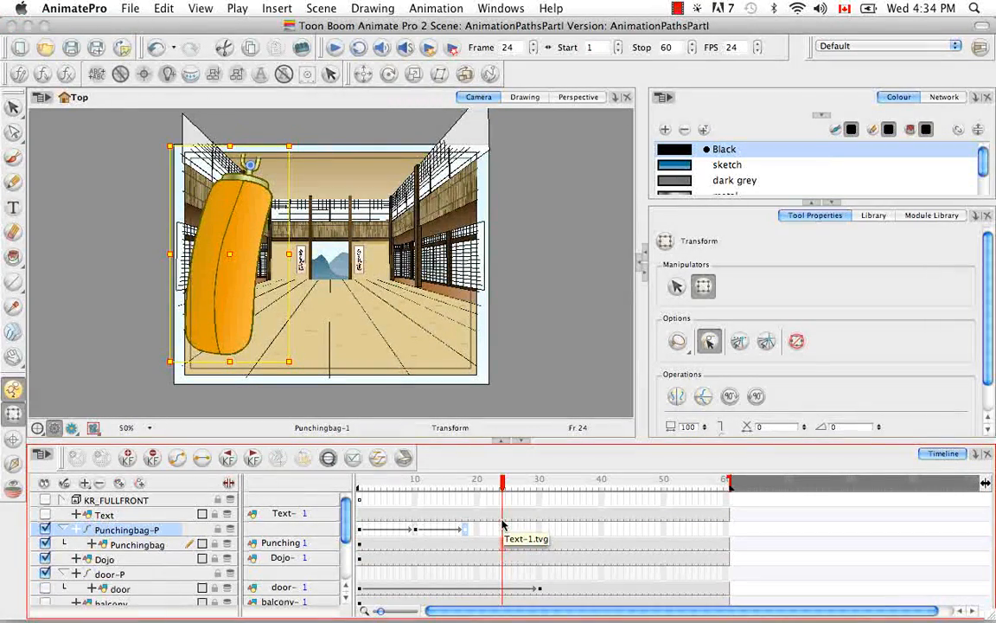
click(130, 456)
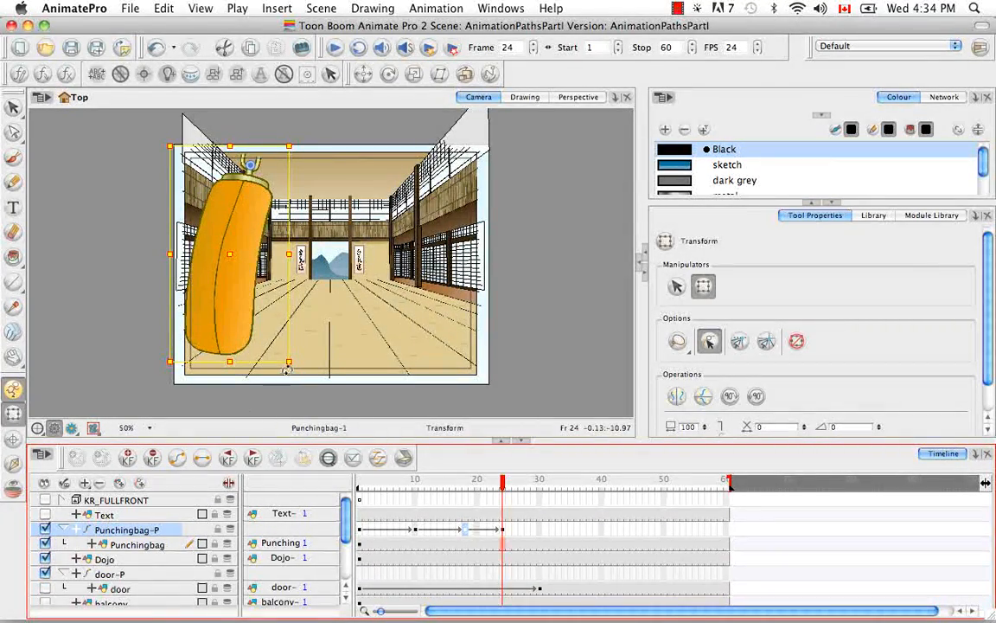
drag(295, 364, 366, 342)
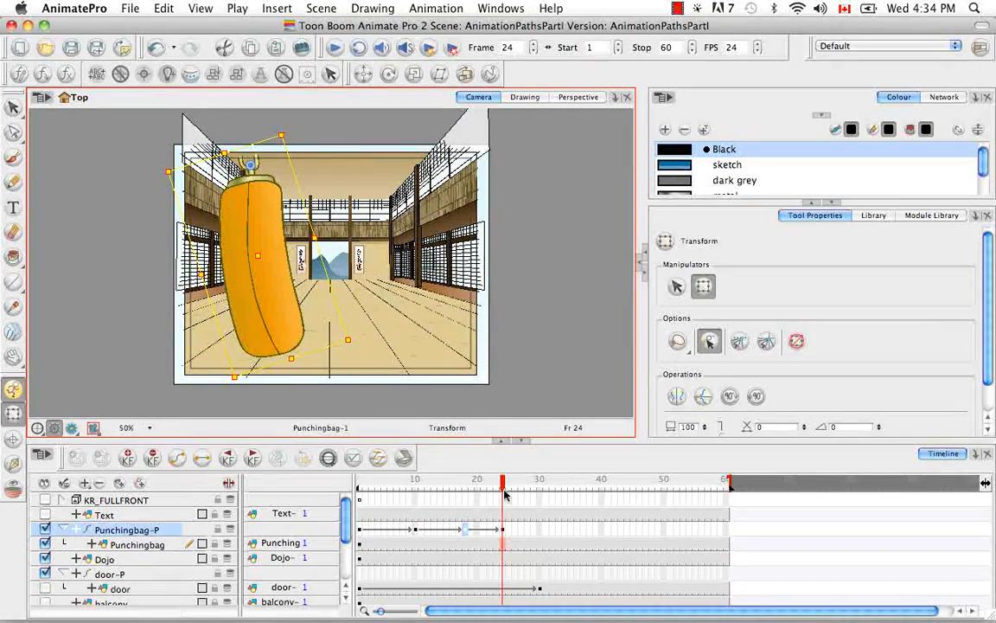
Step: Rotate the bag back upright at frame 28 and play the animation from frame 1
drag(502, 481, 529, 484)
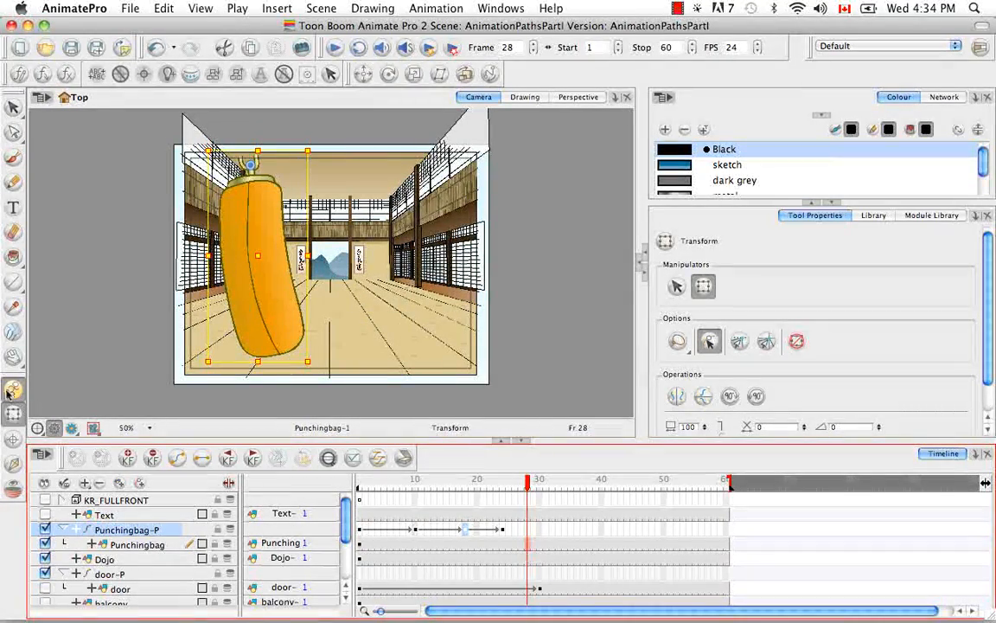
drag(308, 362, 282, 367)
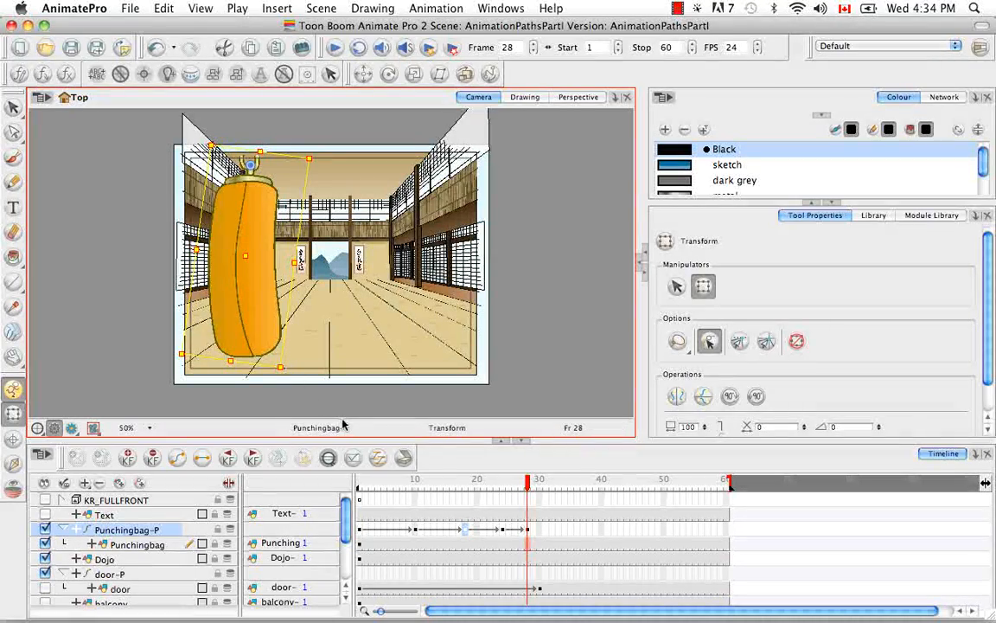
click(359, 485)
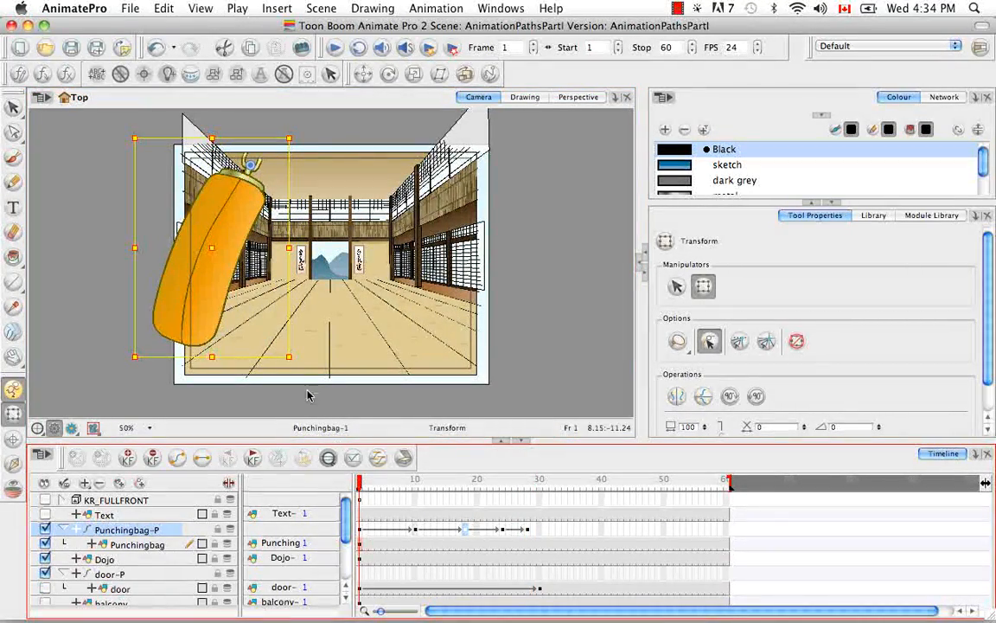
click(335, 47)
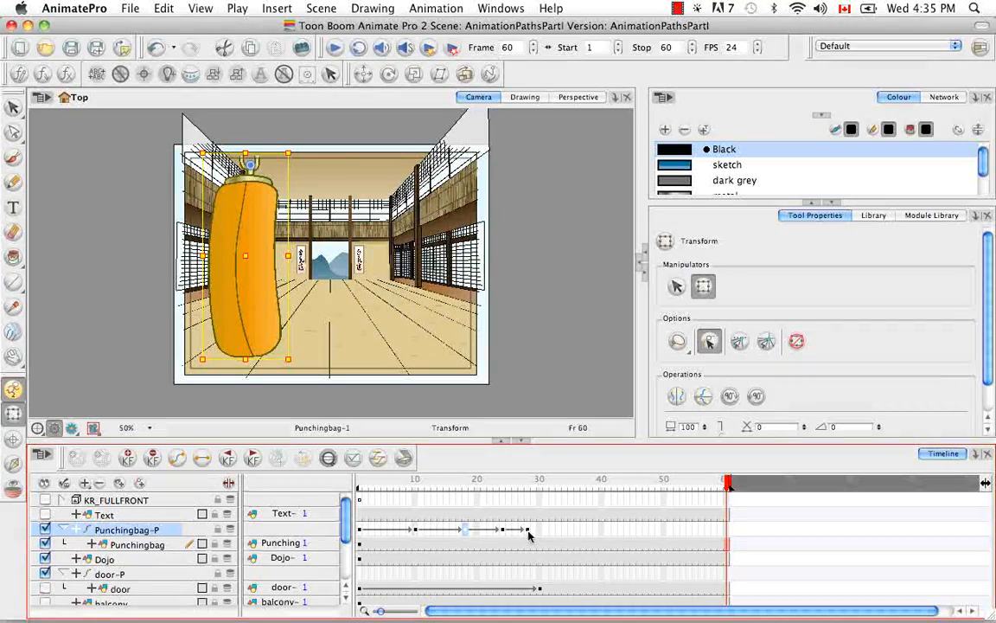
Step: Insert a keyframe with a duplicate drawing at frame 18 on the Punchingbag drawing layer
click(465, 543)
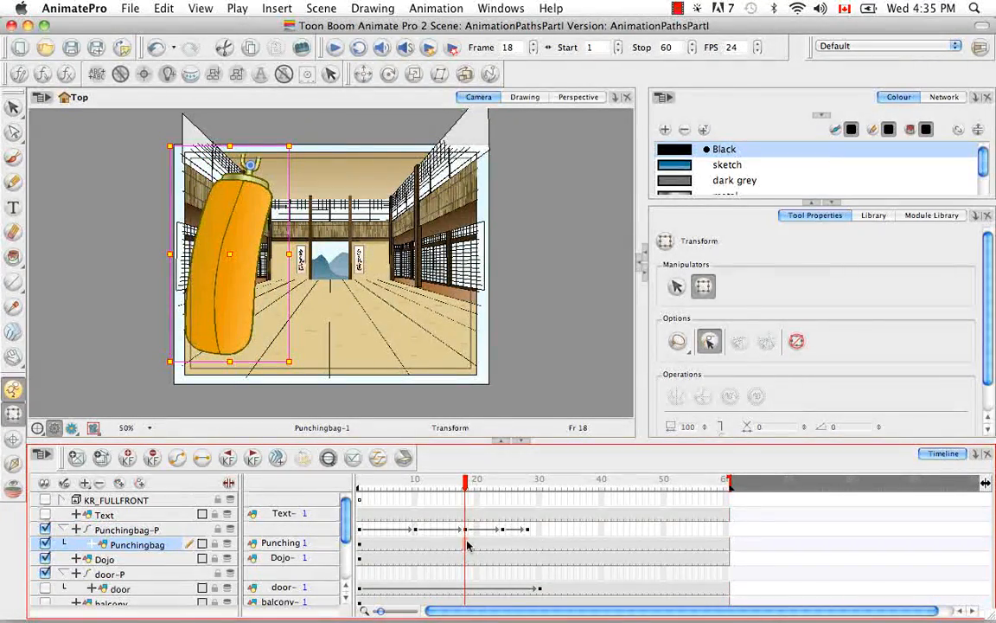
right_click(467, 543)
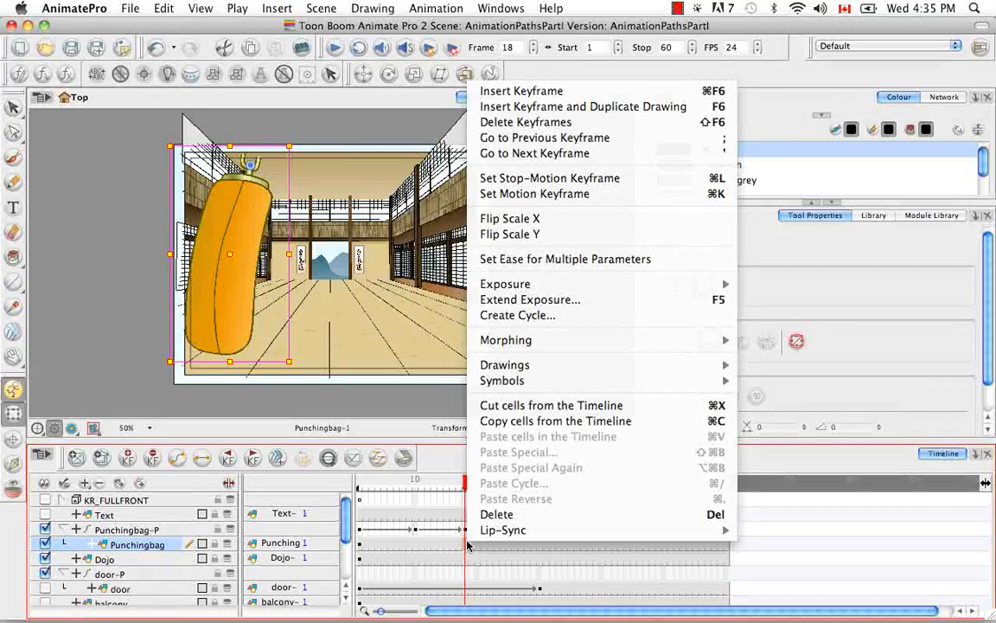
click(588, 107)
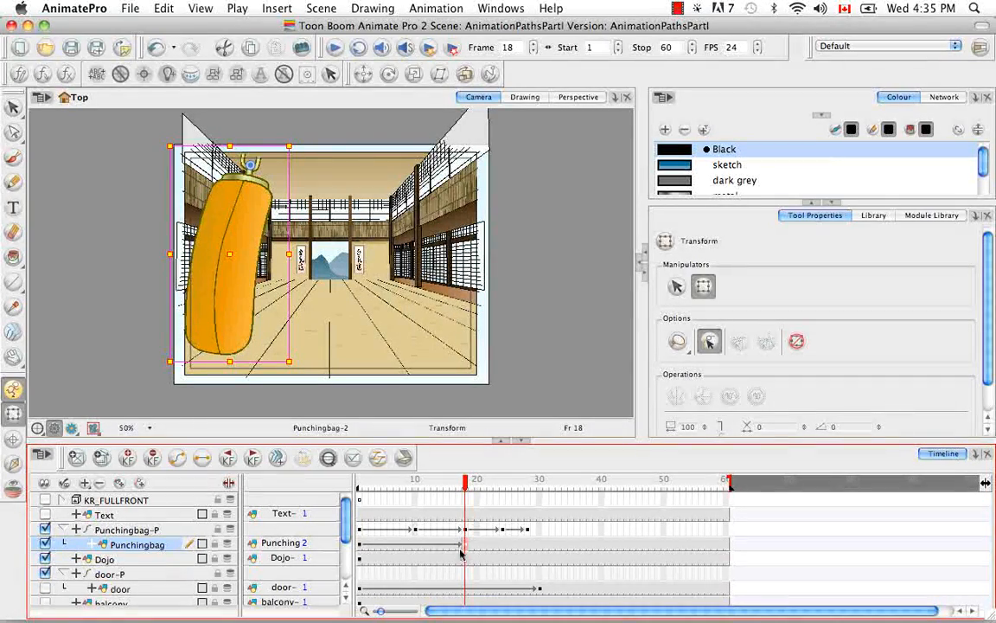
Step: Scrub the timeline around frame 18 to compare the original and duplicated drawings
drag(466, 482, 498, 485)
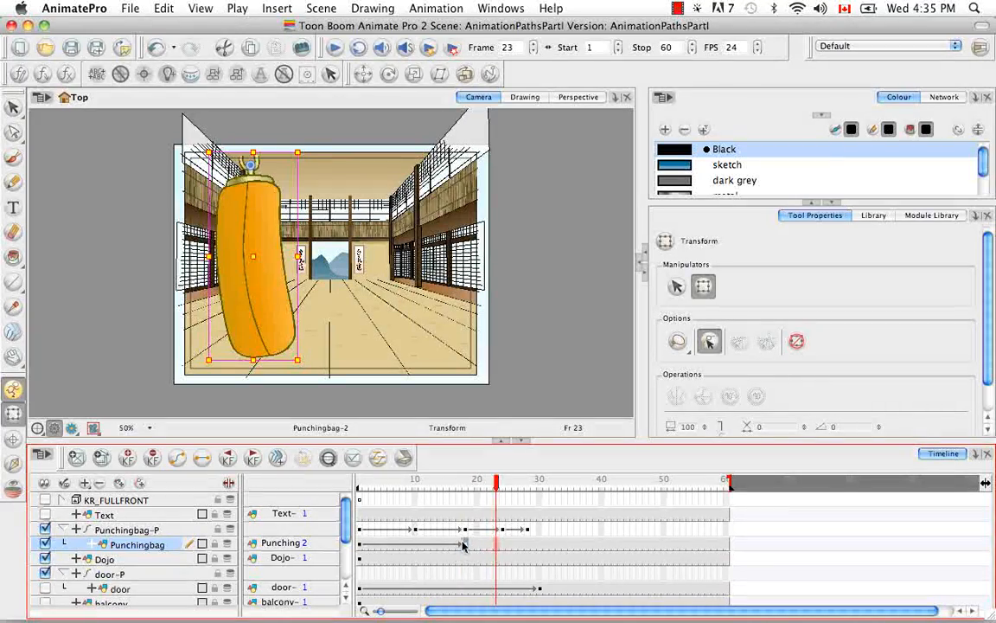
click(464, 490)
click(459, 490)
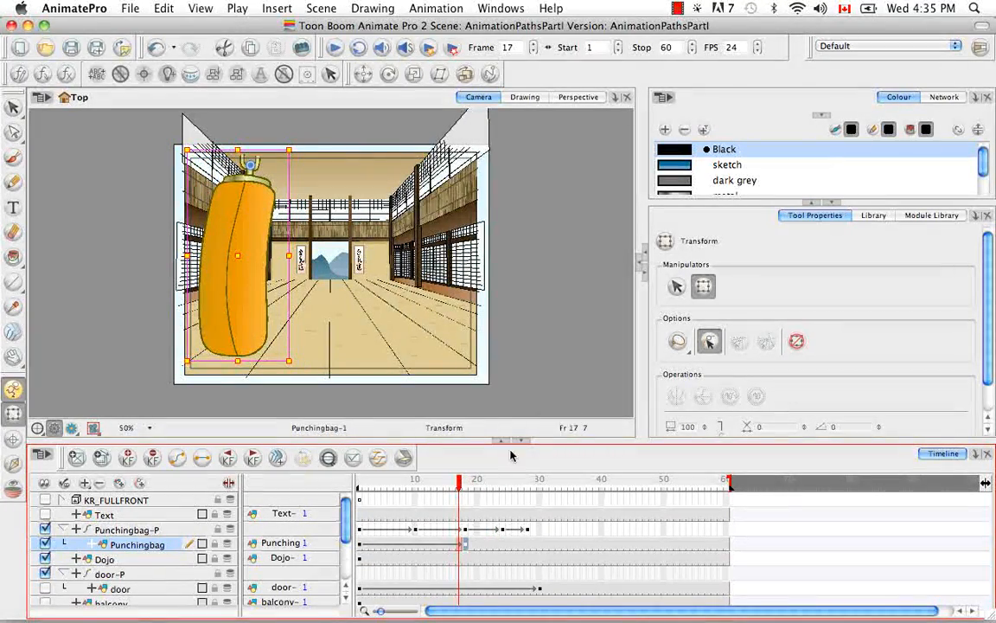
mouse_move(460, 493)
mouse_down()
mouse_move(685, 498)
mouse_move(466, 487)
mouse_up()
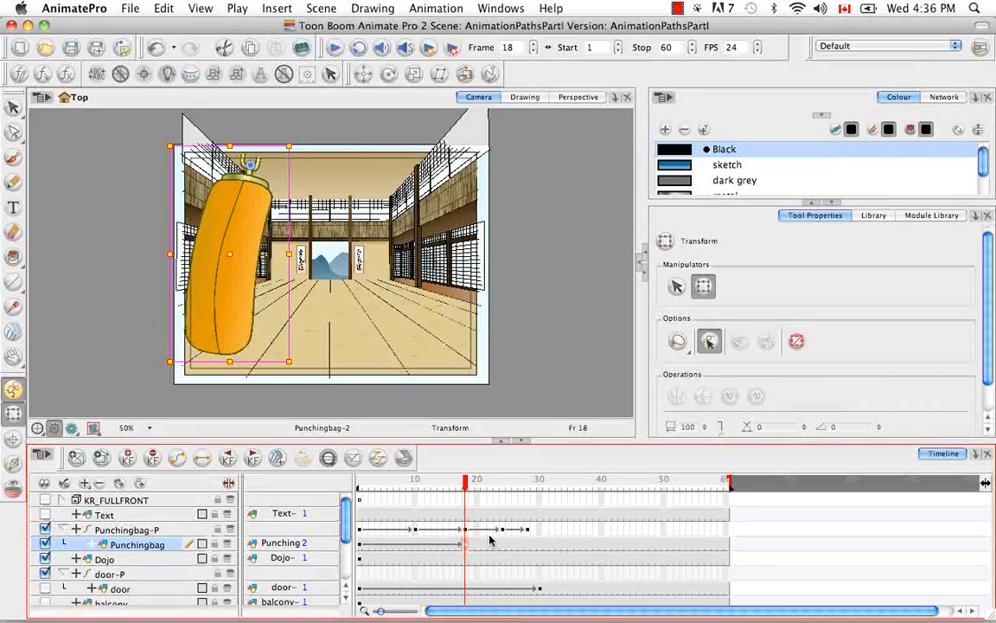
Step: Expand the peg layer and open the data view to examine its animated parameters
click(77, 530)
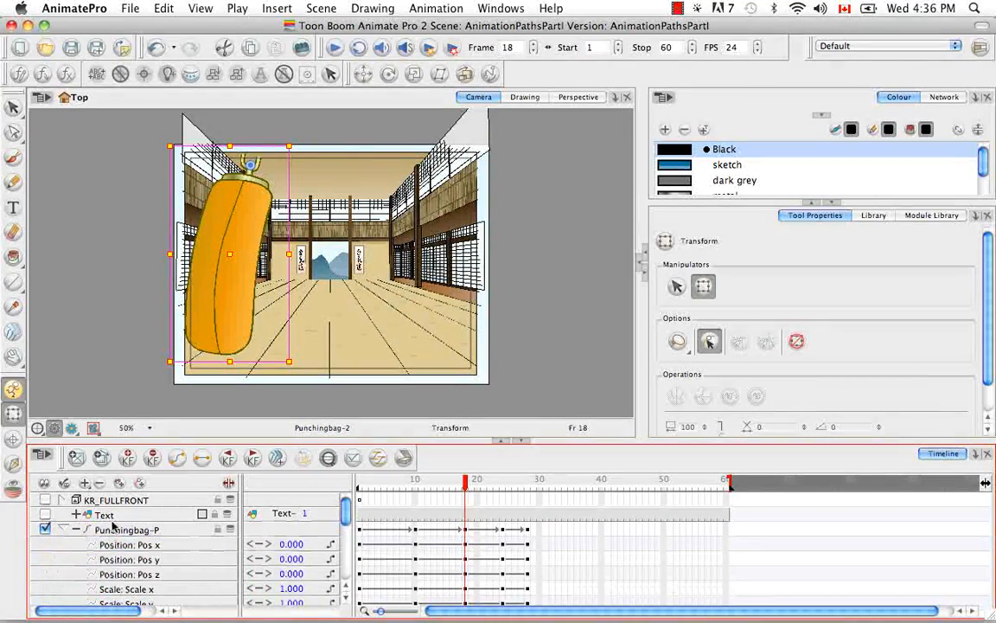
scroll(348, 512, down, 5)
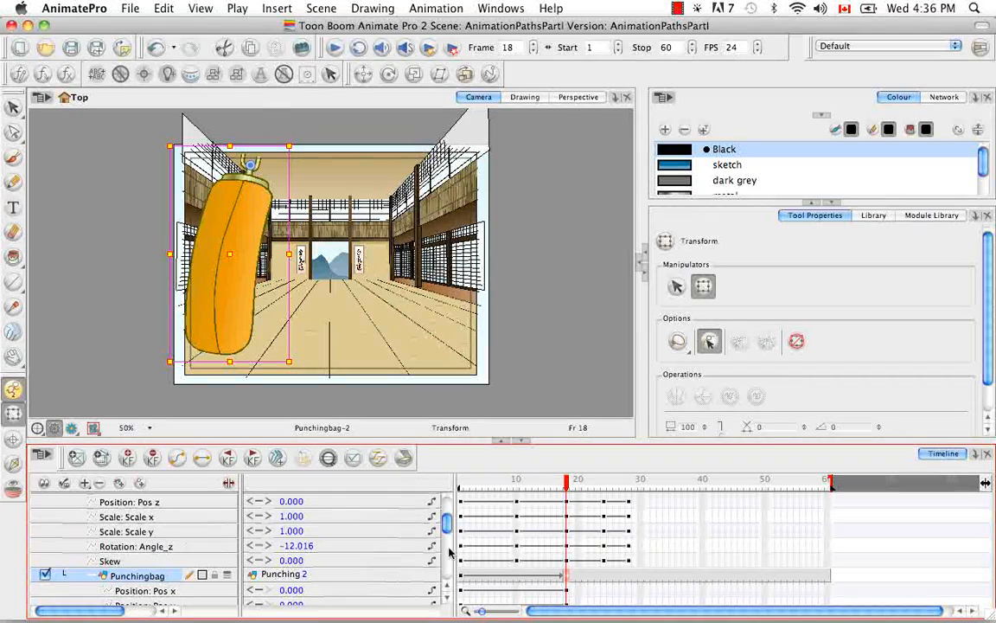
click(228, 483)
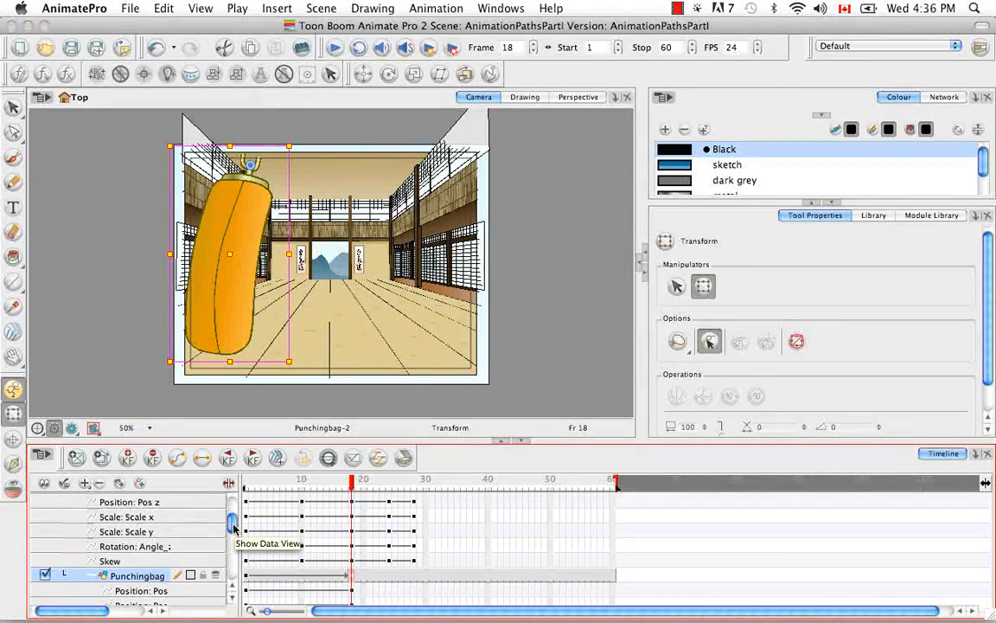
scroll(229, 528, down, 5)
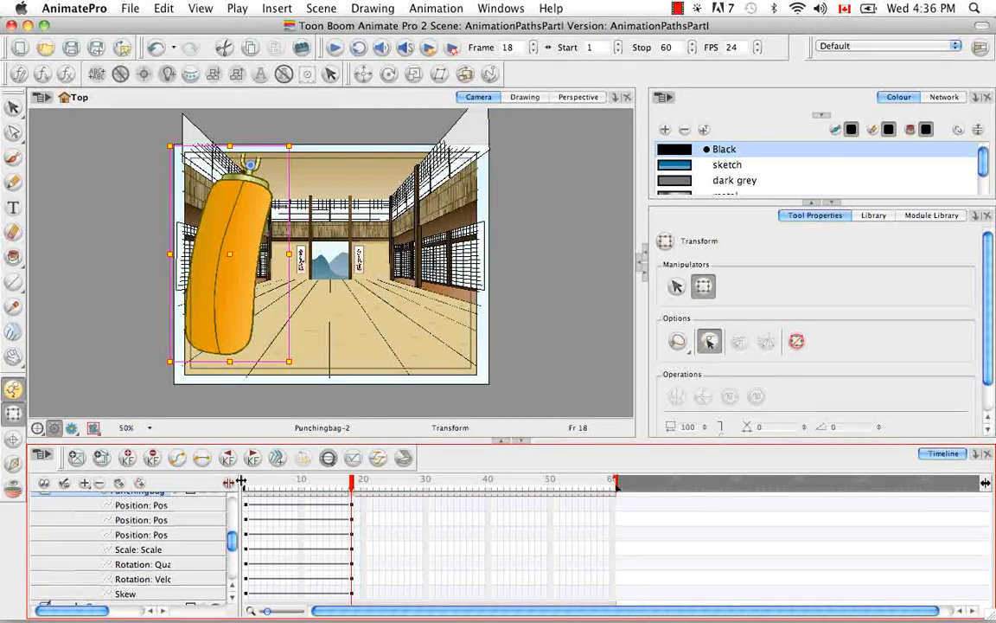
drag(339, 487, 336, 487)
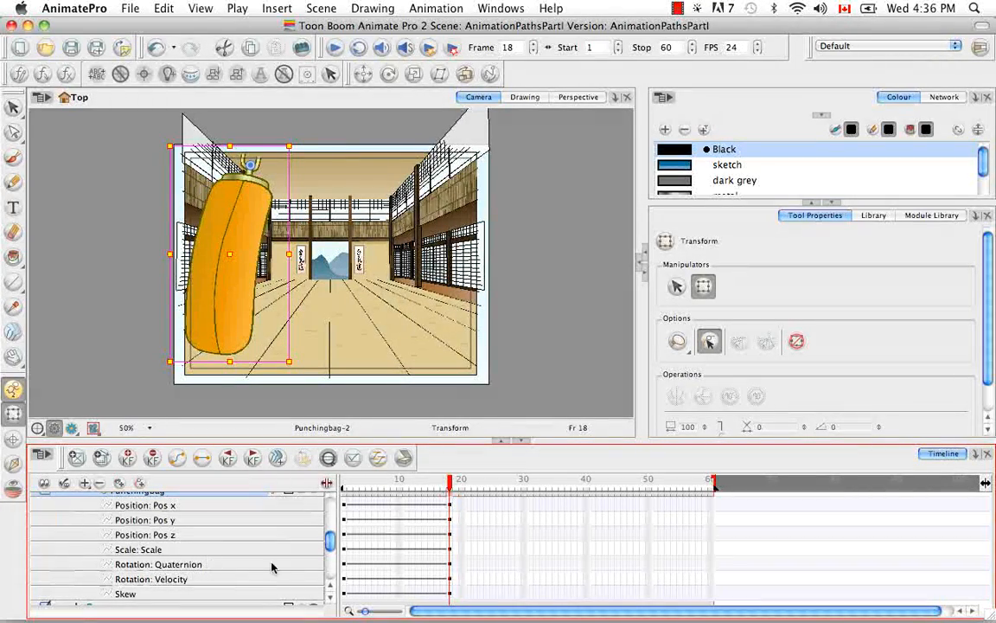
Step: Scrub the timeline past frame 18 and undo the keyframe with duplicate drawing on the Punchingbag layer
mouse_move(330, 543)
mouse_down()
mouse_move(329, 527)
mouse_move(329, 539)
mouse_up()
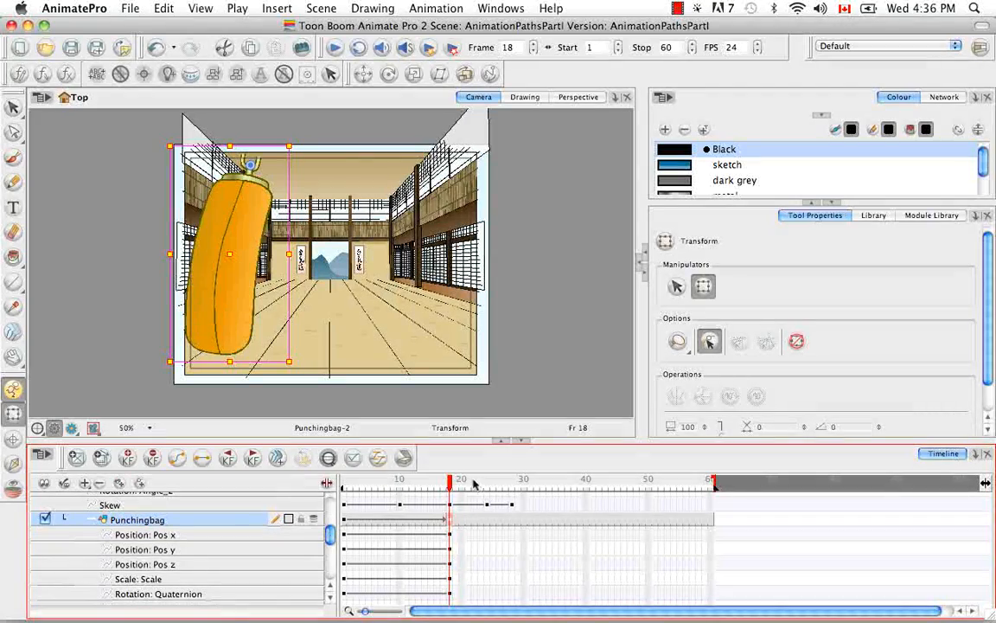
drag(448, 481, 536, 487)
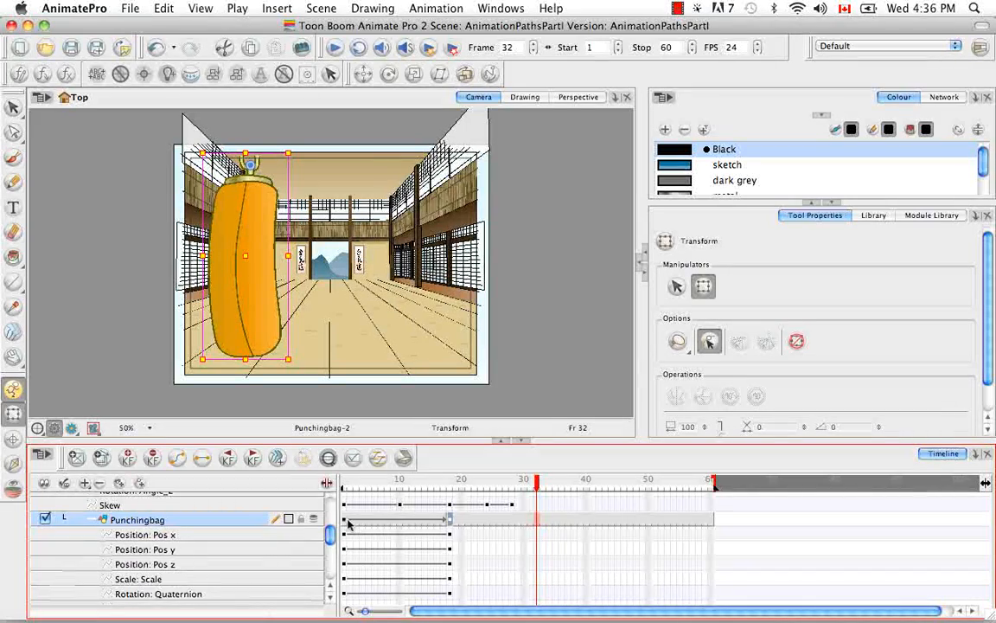
key(super+z)
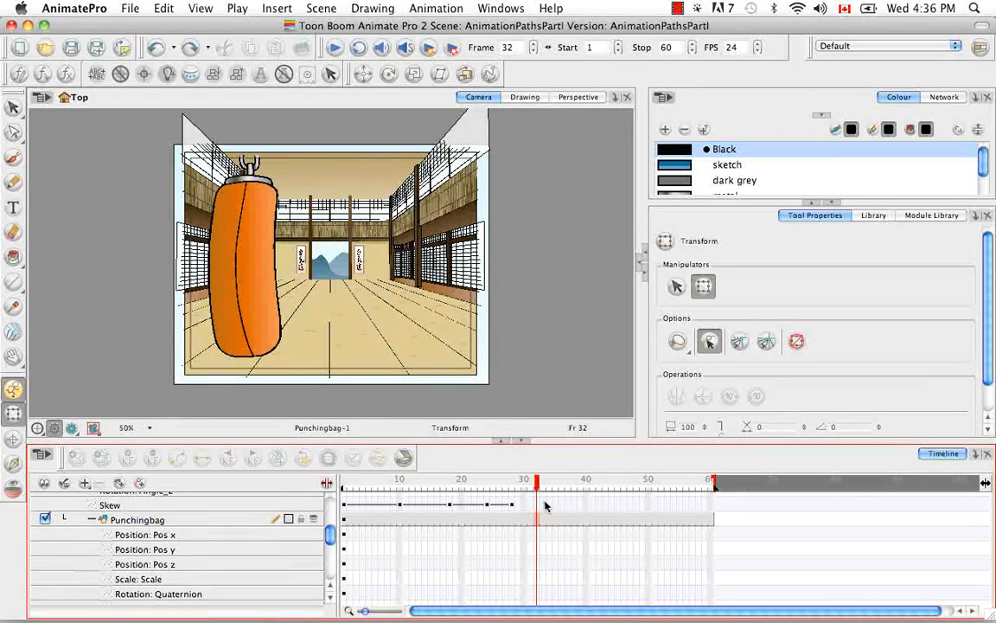
Step: Disable Animate Using Animation Tools in the Punchingbag drawing layer's advanced layer properties
click(586, 505)
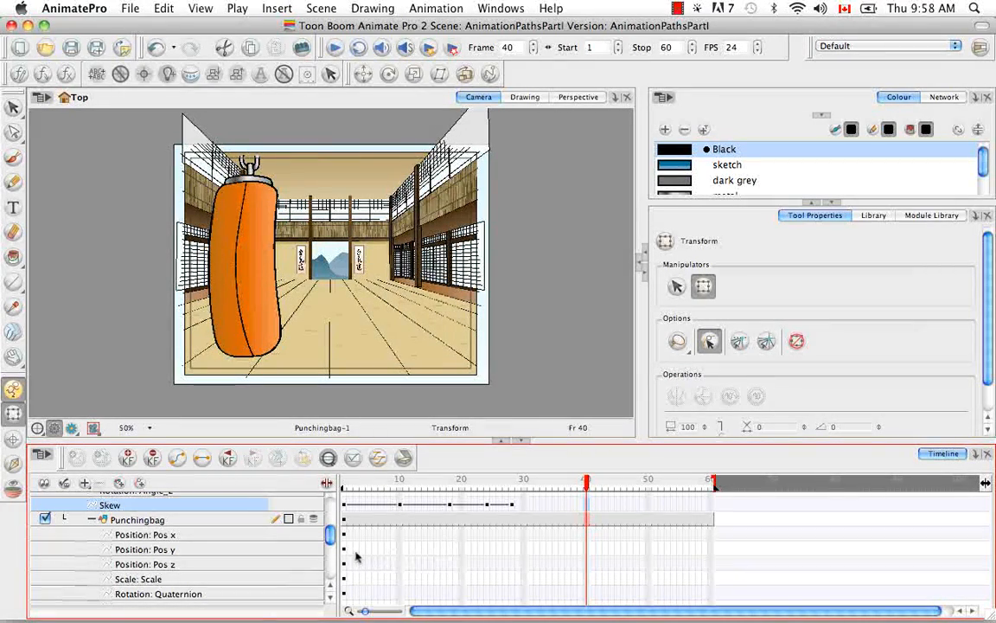
click(240, 520)
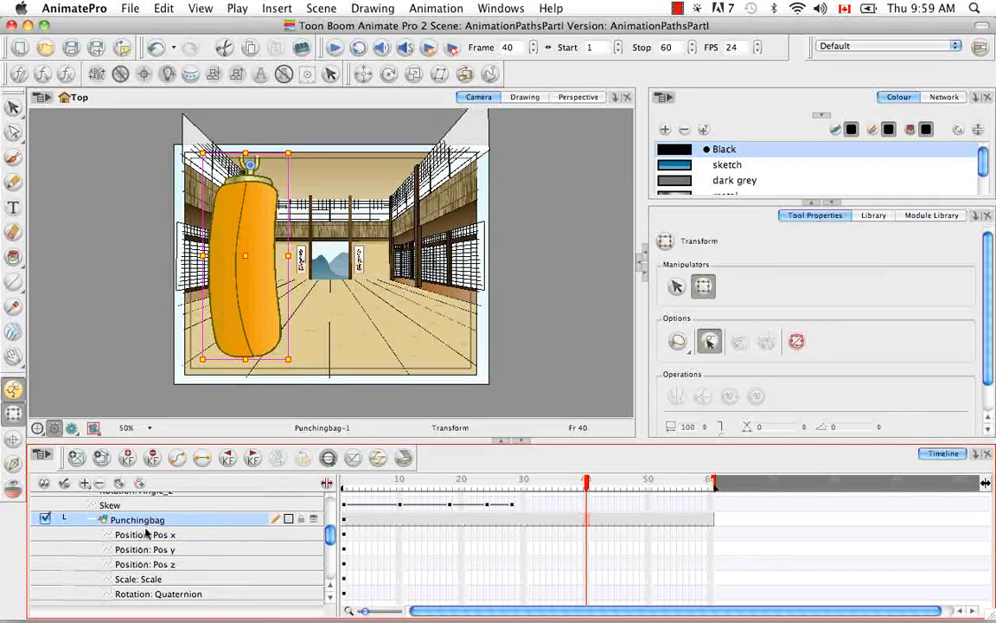
double_click(207, 522)
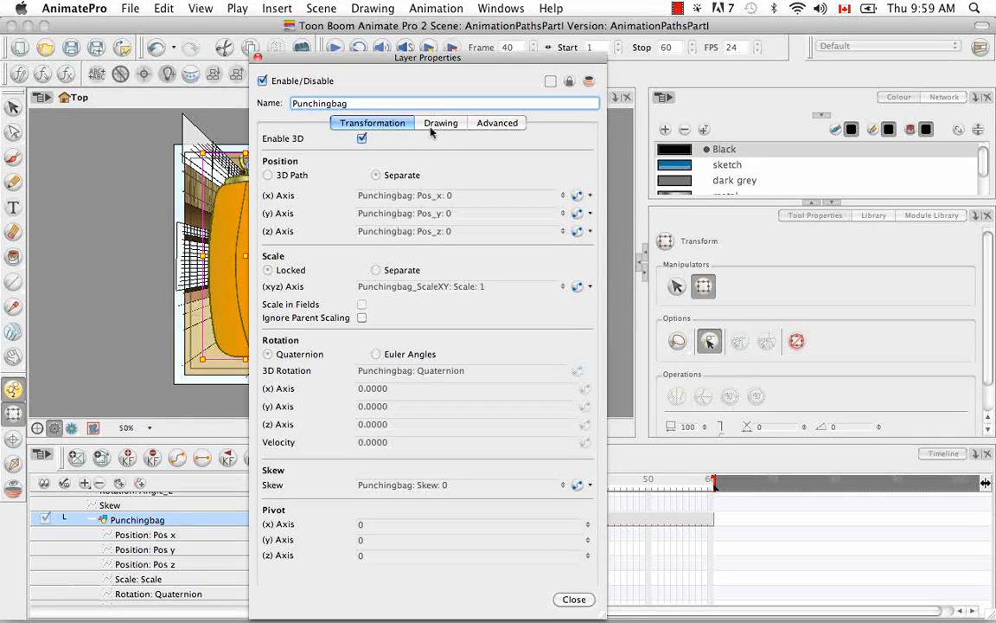
click(504, 124)
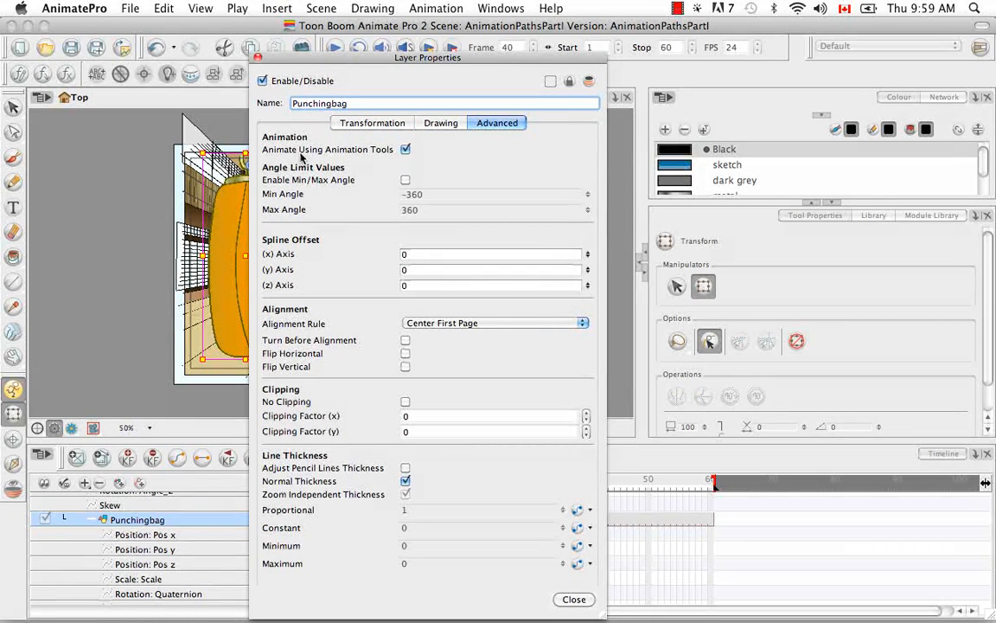
click(407, 150)
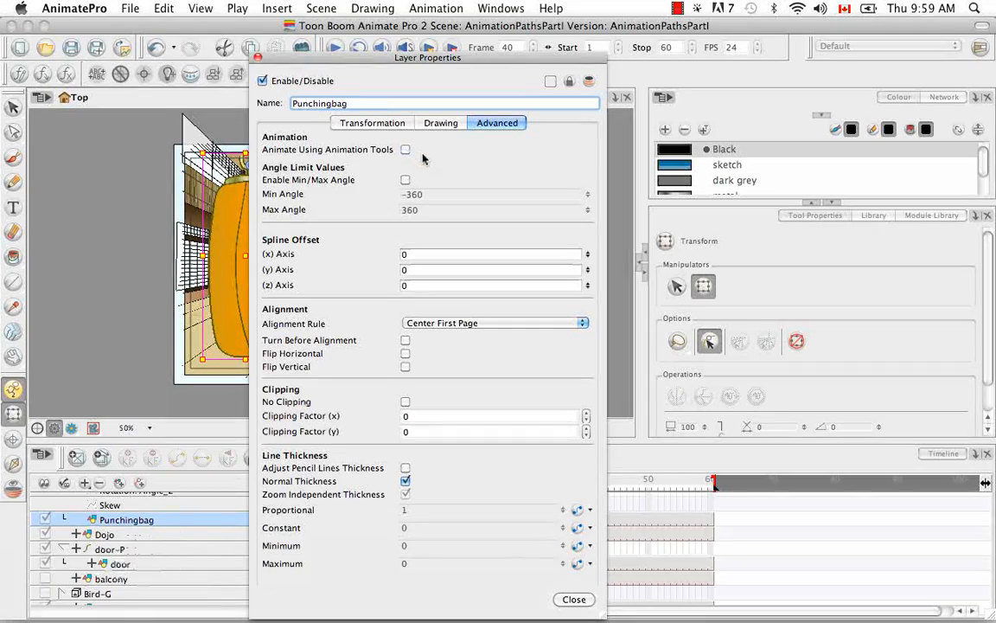
click(574, 600)
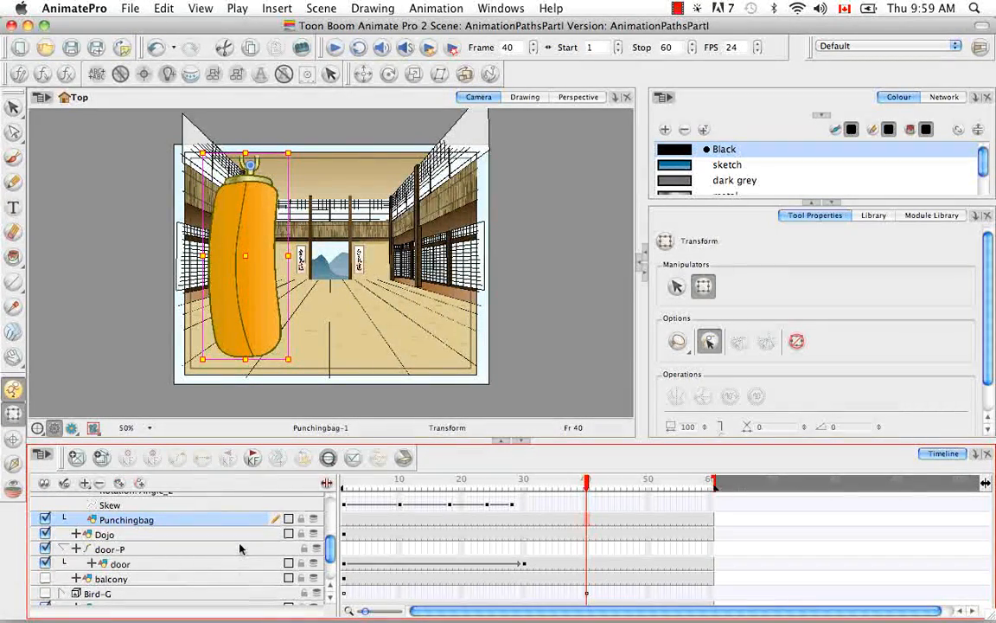
Step: Try to insert a position keyframe on the Punchingbag drawing layer at frame 40
click(588, 522)
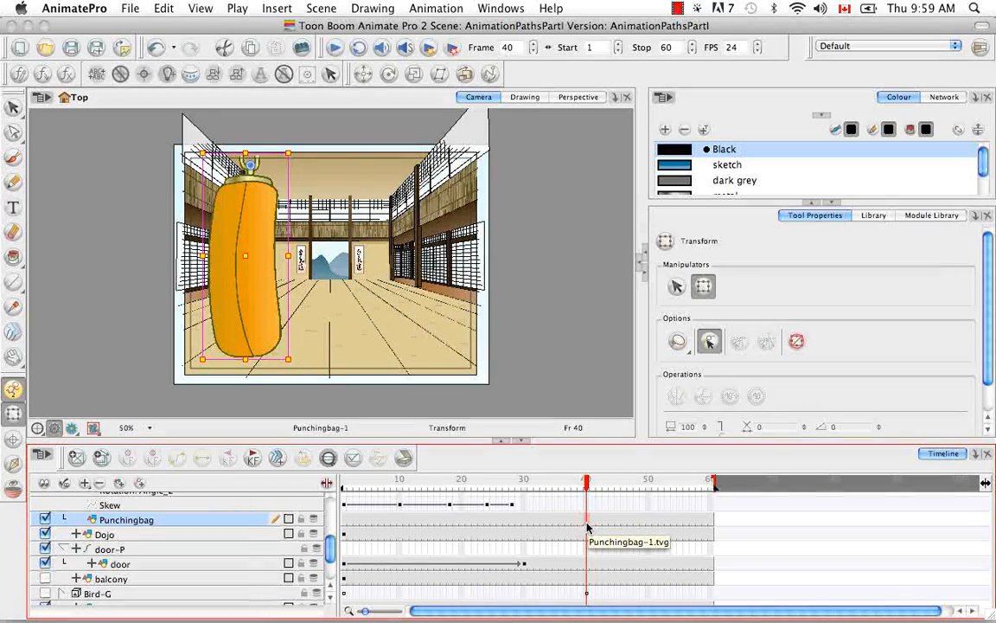
click(269, 9)
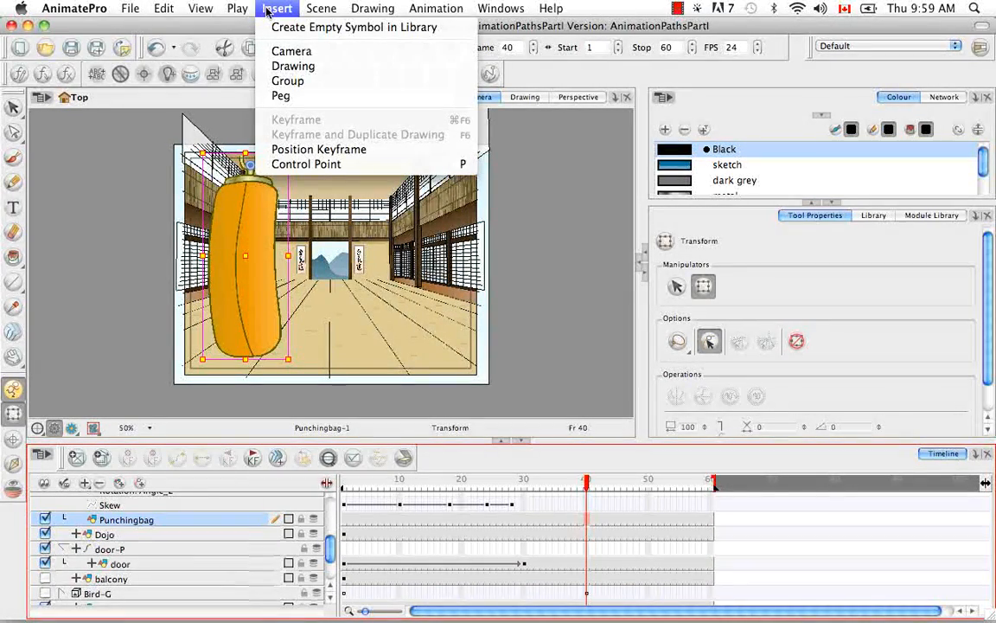
click(311, 150)
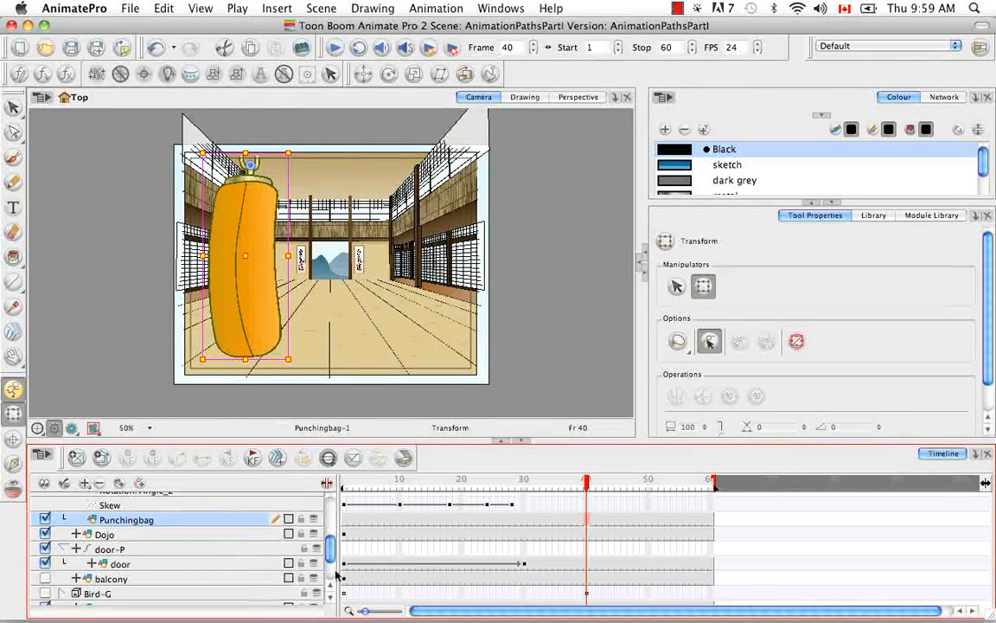
Step: Collapse the Punchingbag-P peg's parameter list and select the Punchingbag drawing layer beneath it
scroll(330, 588, up, 5)
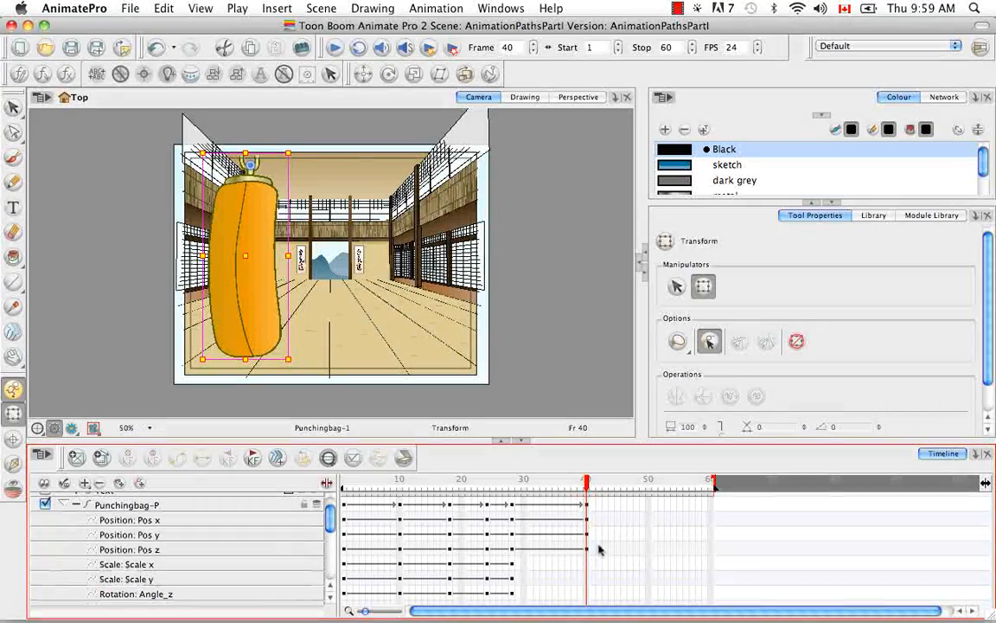
scroll(301, 533, up, 1)
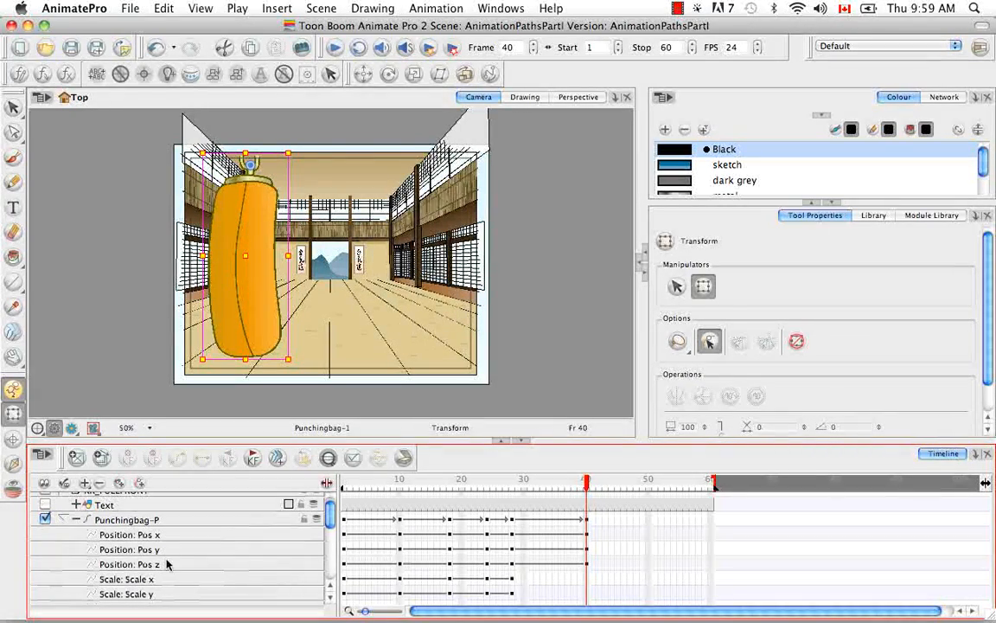
click(331, 601)
click(331, 601)
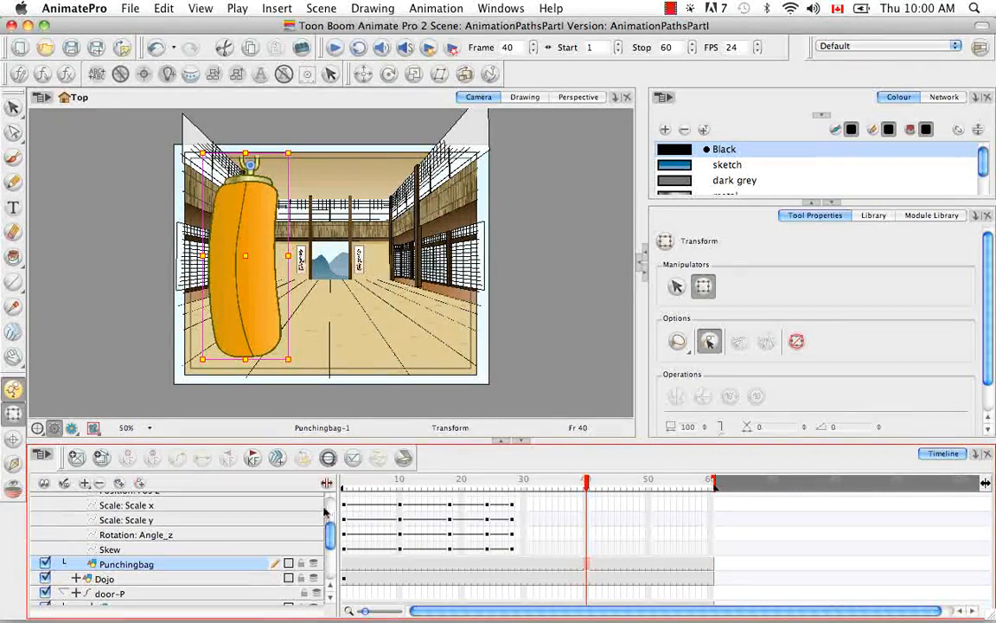
click(332, 586)
click(332, 587)
click(332, 586)
click(332, 586)
click(332, 586)
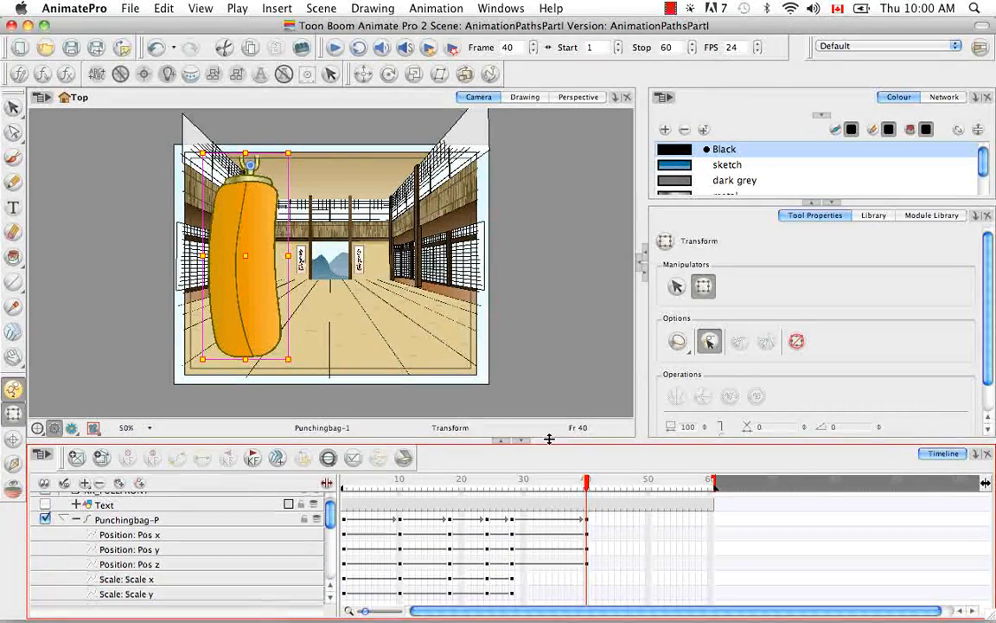
click(76, 519)
click(259, 534)
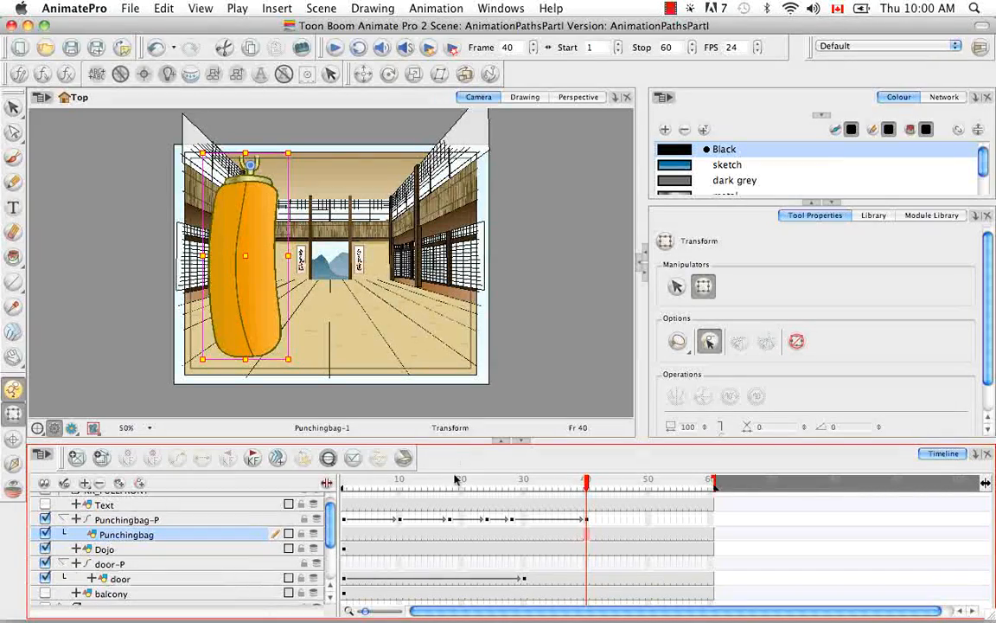
click(588, 519)
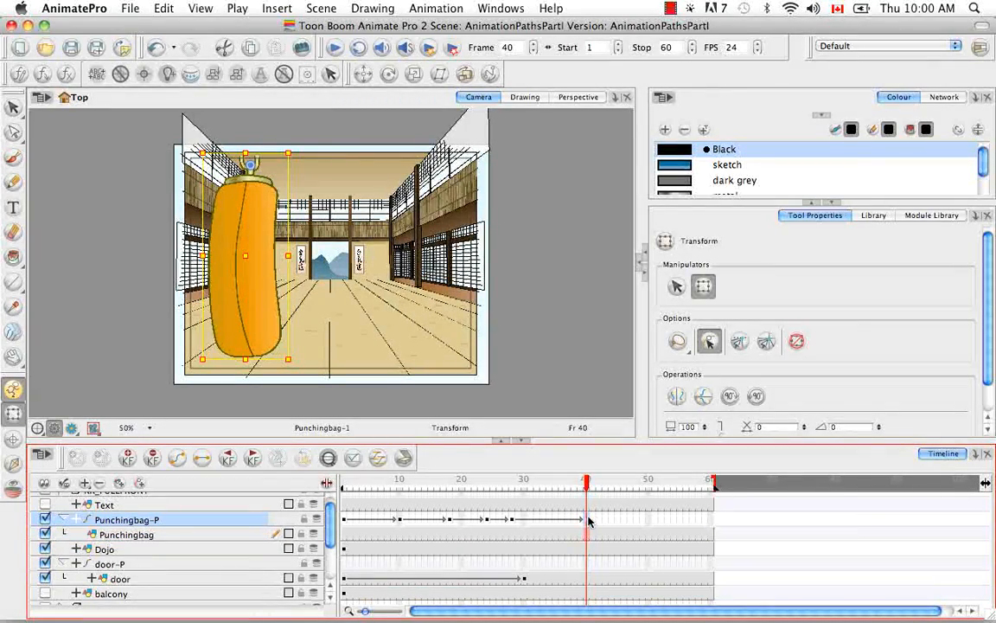
right_click(588, 520)
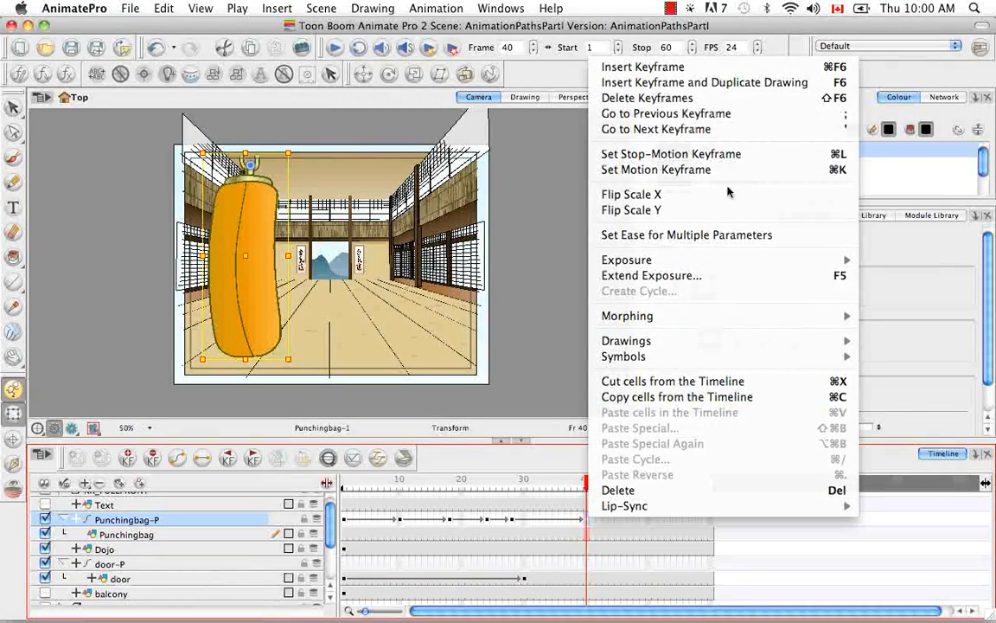
click(730, 100)
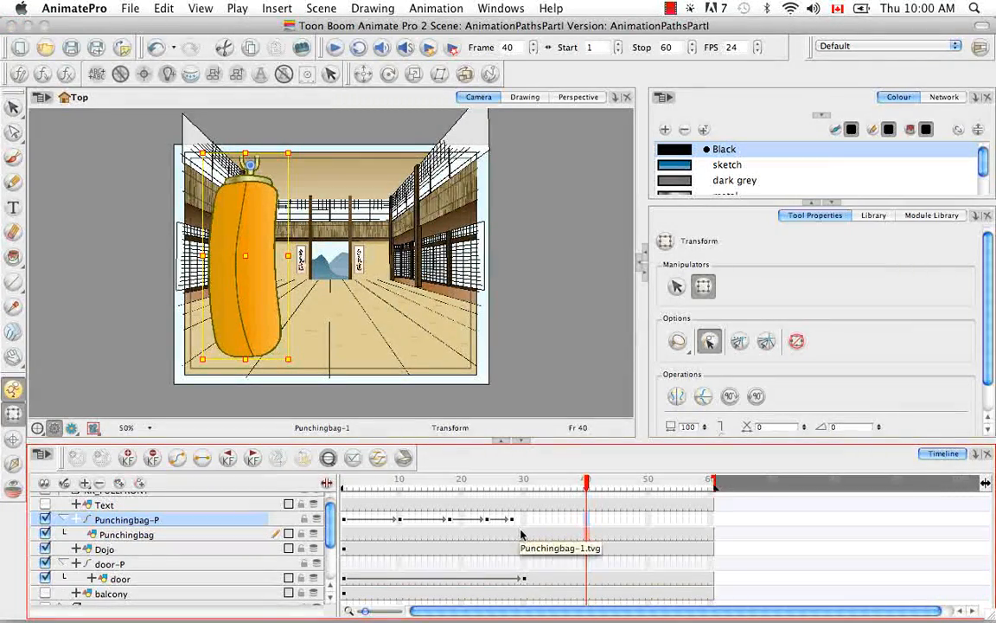
key(super+z)
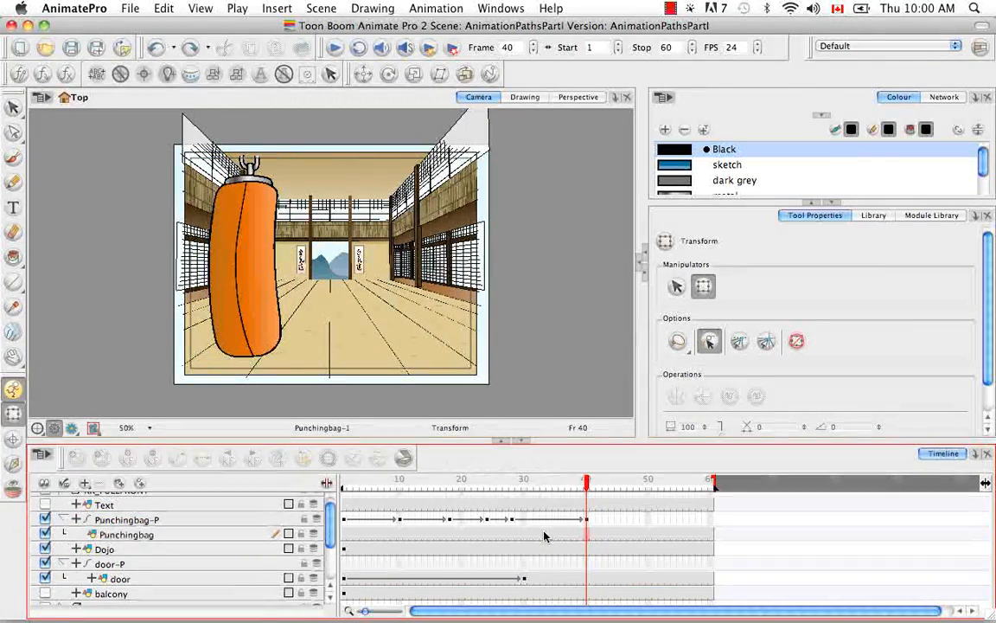
Step: Delete the Punchingbag-P peg's keyframe at frame 40
click(586, 522)
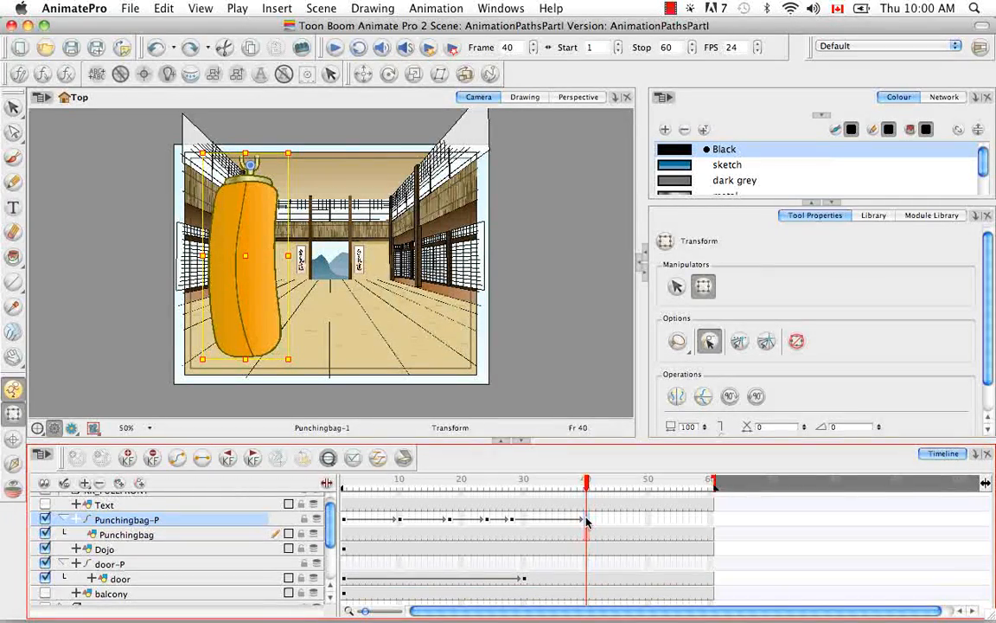
key(shift+F6)
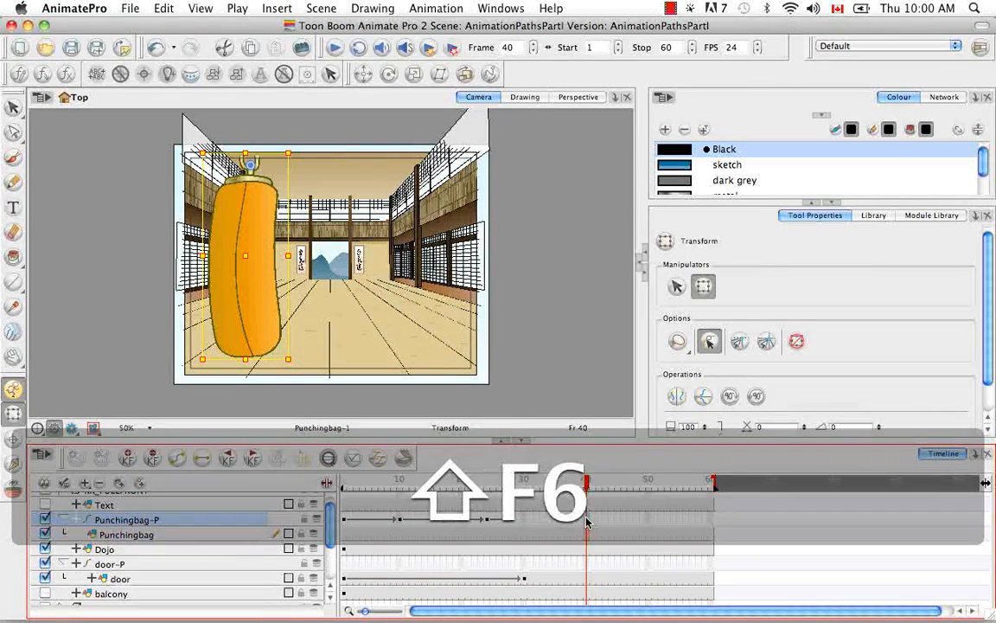
key(super+z)
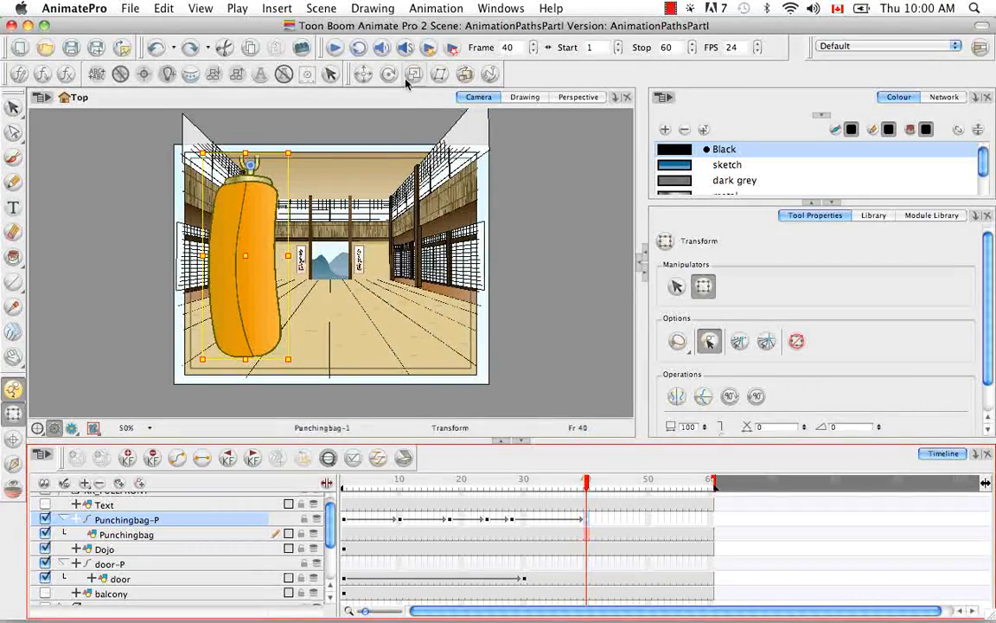
click(436, 7)
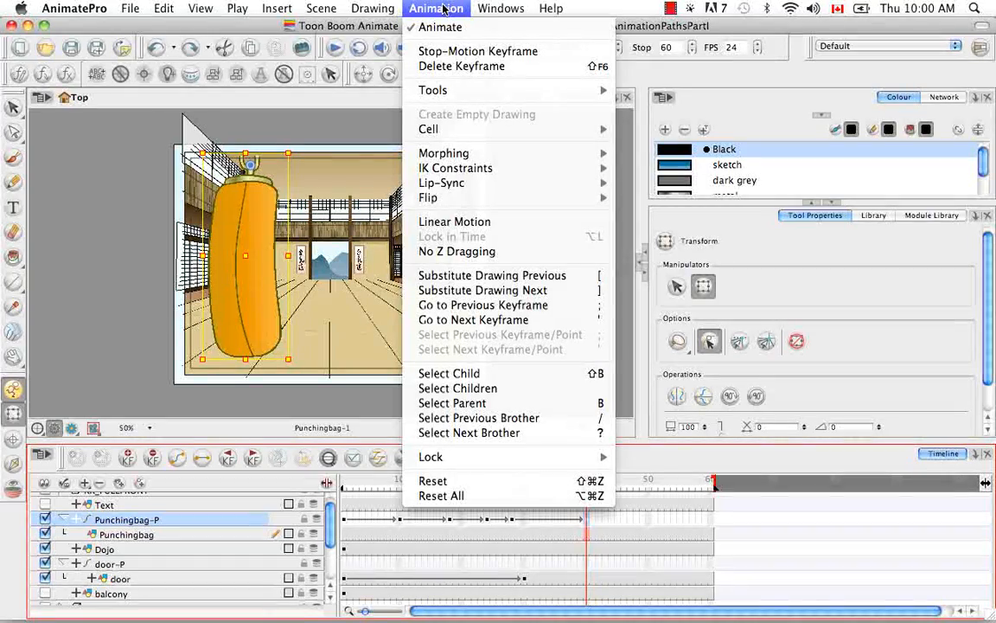
click(489, 66)
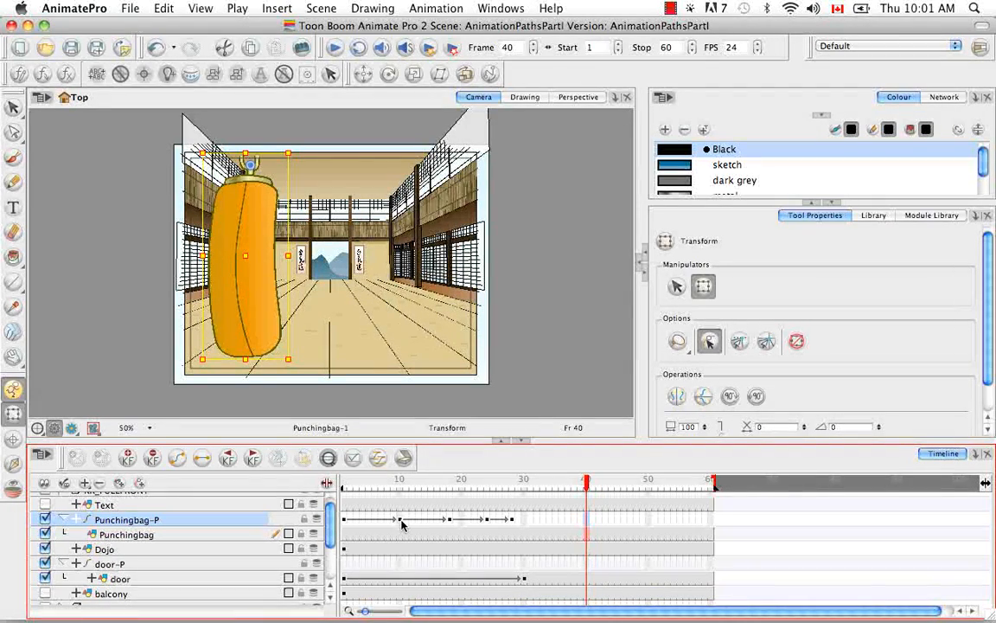
Step: Set the peg's keyframe at frame 18 to a stop-motion keyframe and scrub through the swing
click(449, 520)
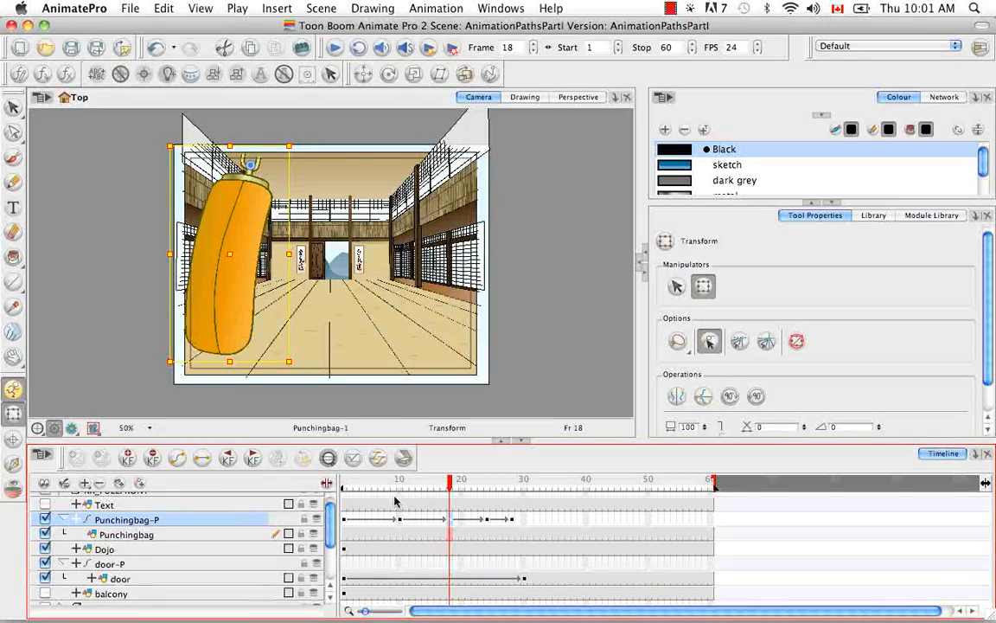
right_click(449, 519)
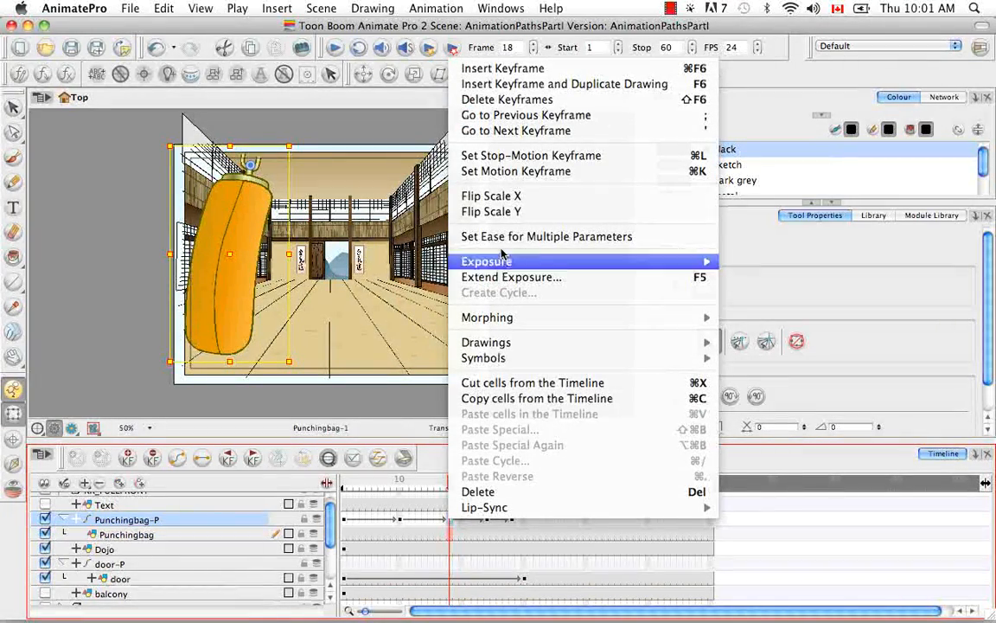
click(505, 158)
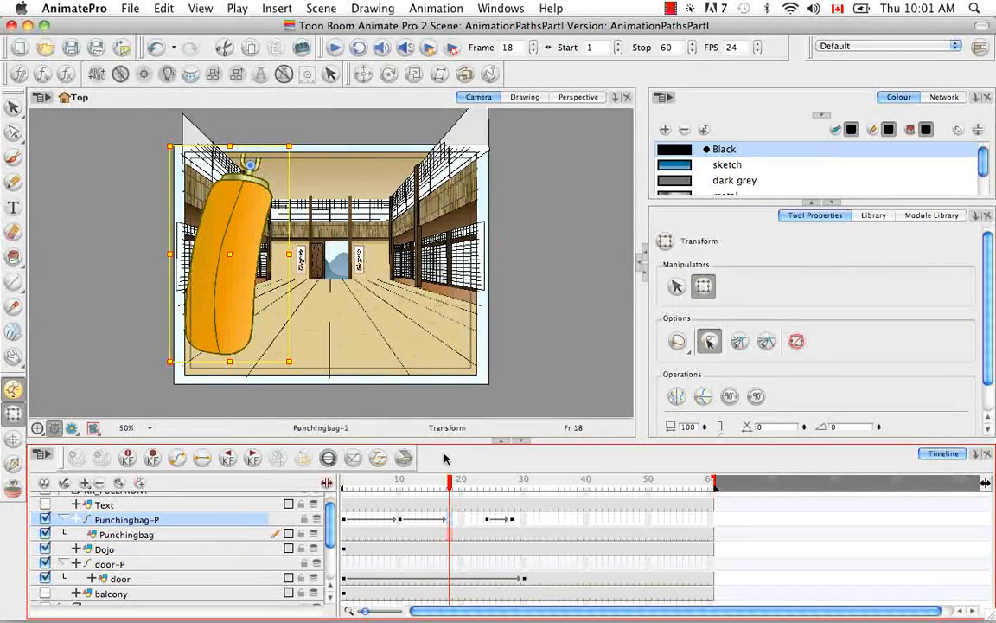
drag(456, 481, 479, 475)
drag(481, 477, 487, 475)
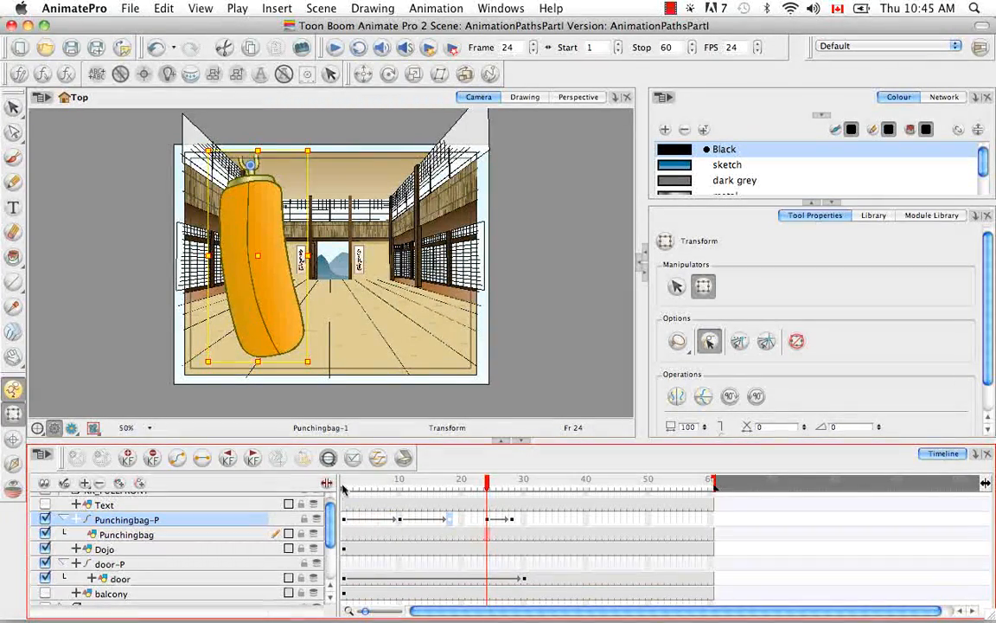
Step: Set the peg's keyframe at frame 1 to stop-motion, then try setting it back to a motion keyframe
click(343, 486)
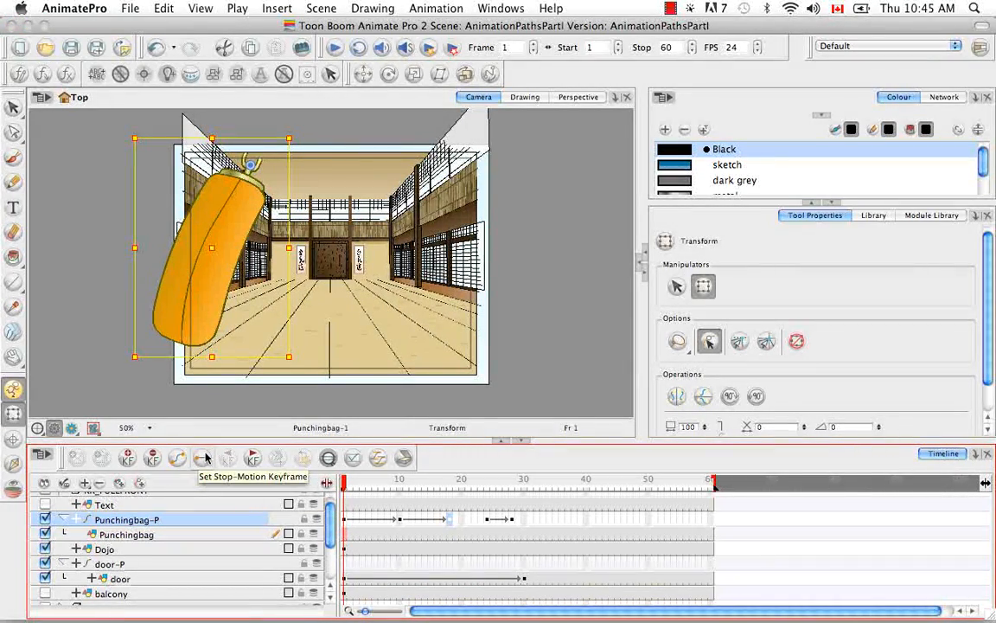
click(346, 522)
click(199, 455)
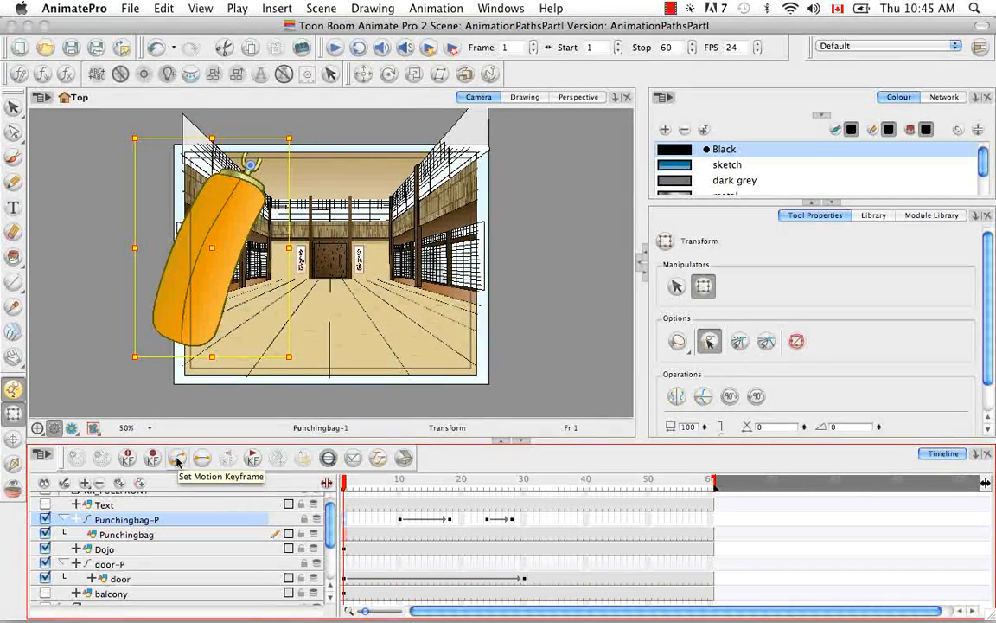
click(177, 460)
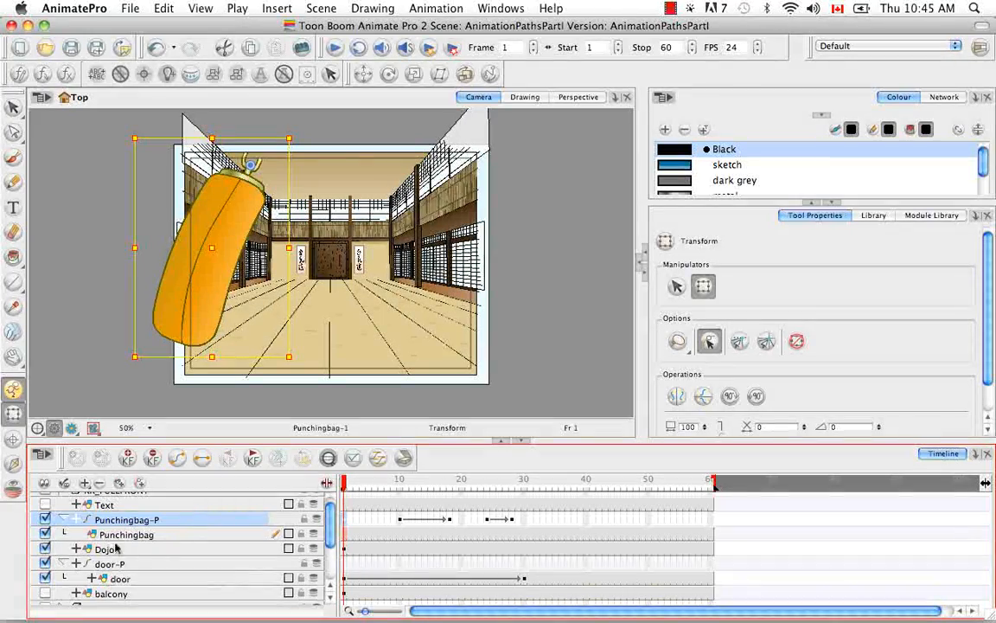
Step: Expand the Punchingbag-P peg's parameters, open its Pos x function in the Bezier Editor and select the frame 10 keyframe
click(77, 519)
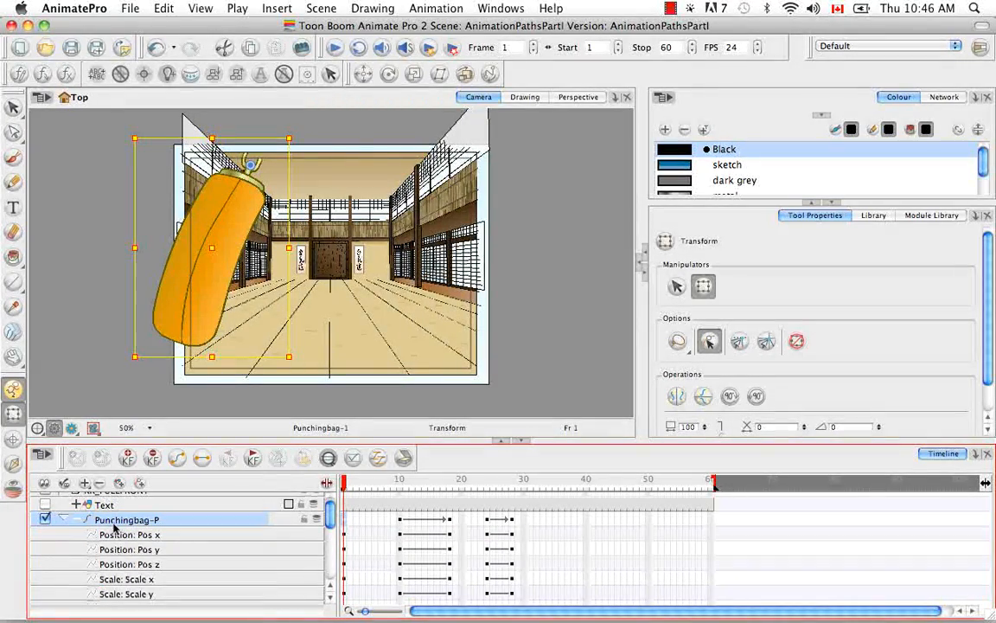
click(215, 540)
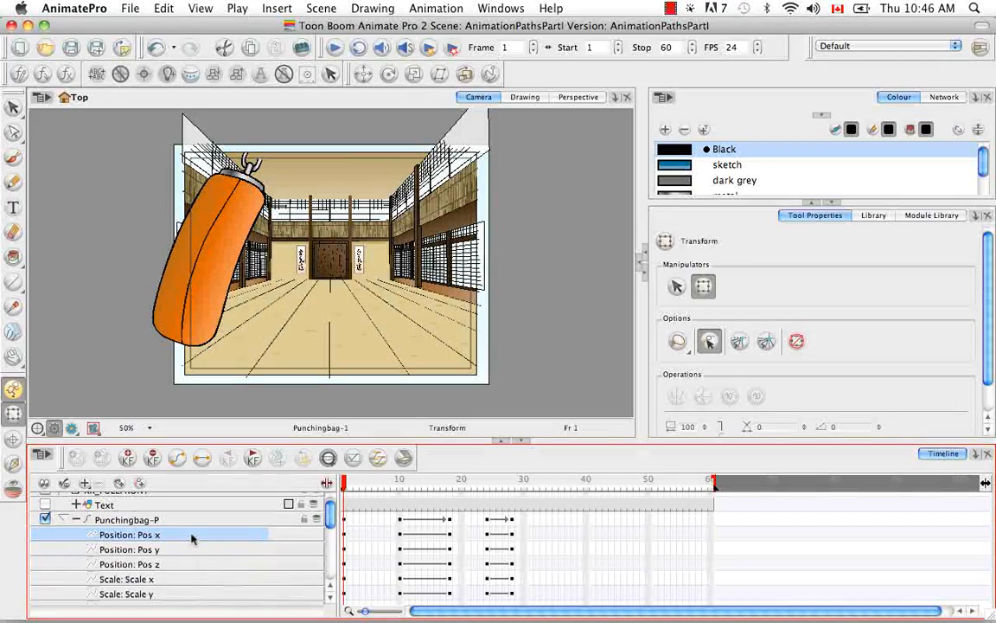
double_click(192, 536)
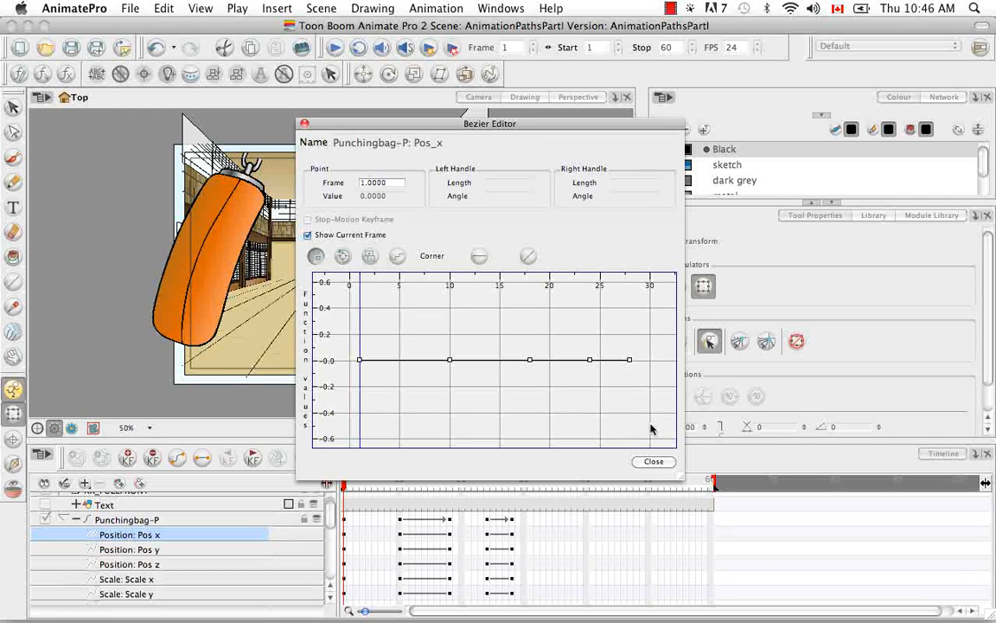
click(450, 361)
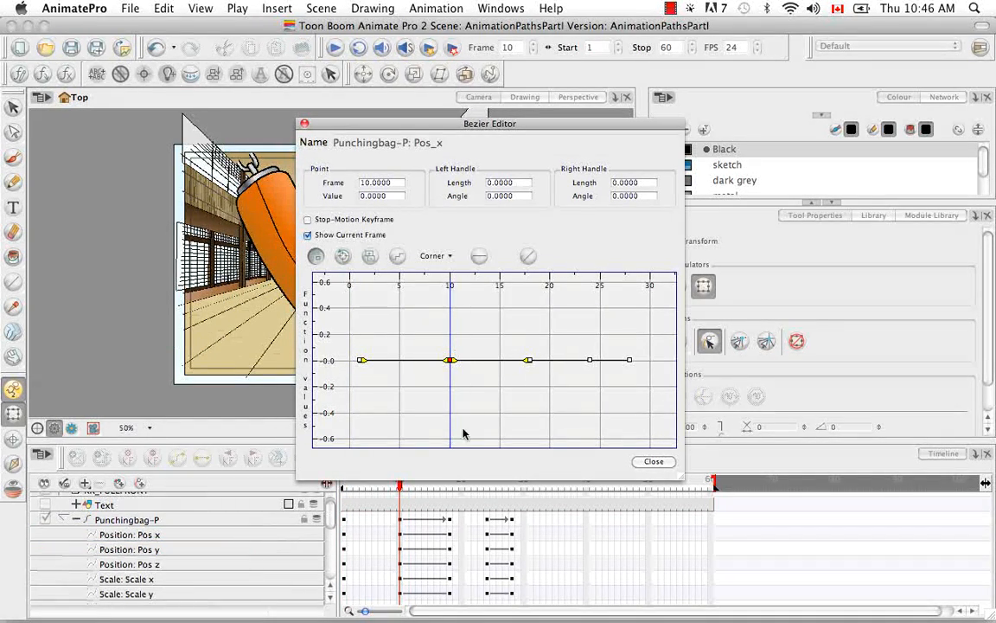
Step: Toggle the frame 10 keyframe's Stop-Motion Keyframe option on and off again, then close the Bezier Editor
drag(541, 123, 792, 10)
drag(331, 517, 332, 499)
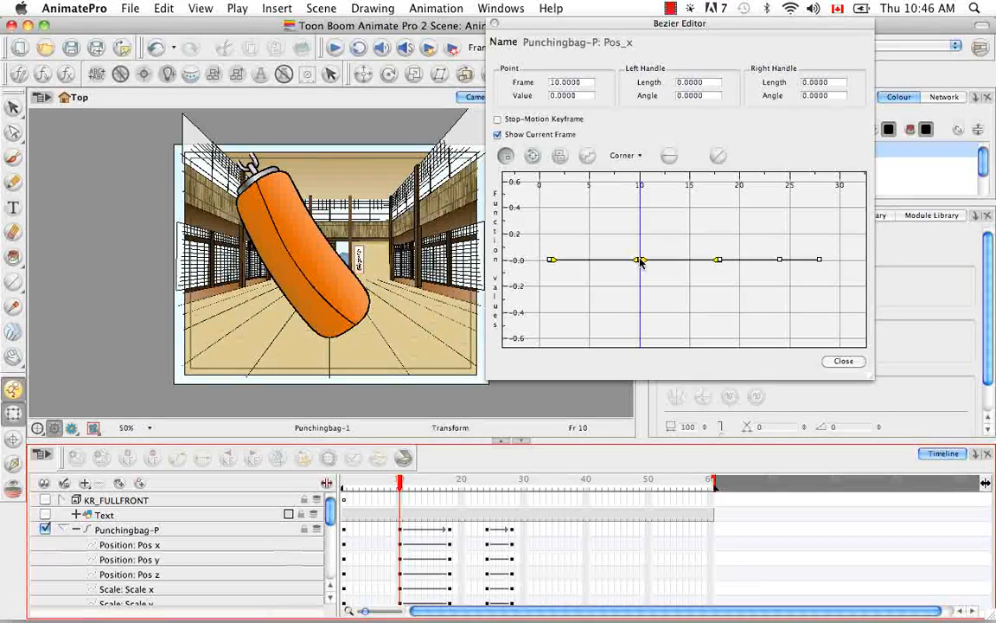
click(498, 121)
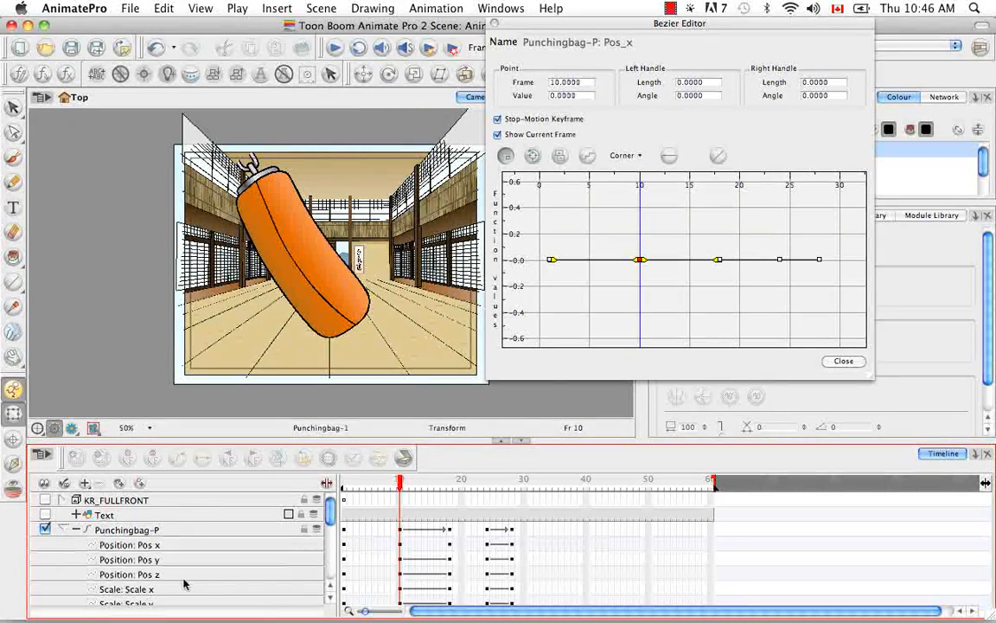
click(498, 120)
click(841, 361)
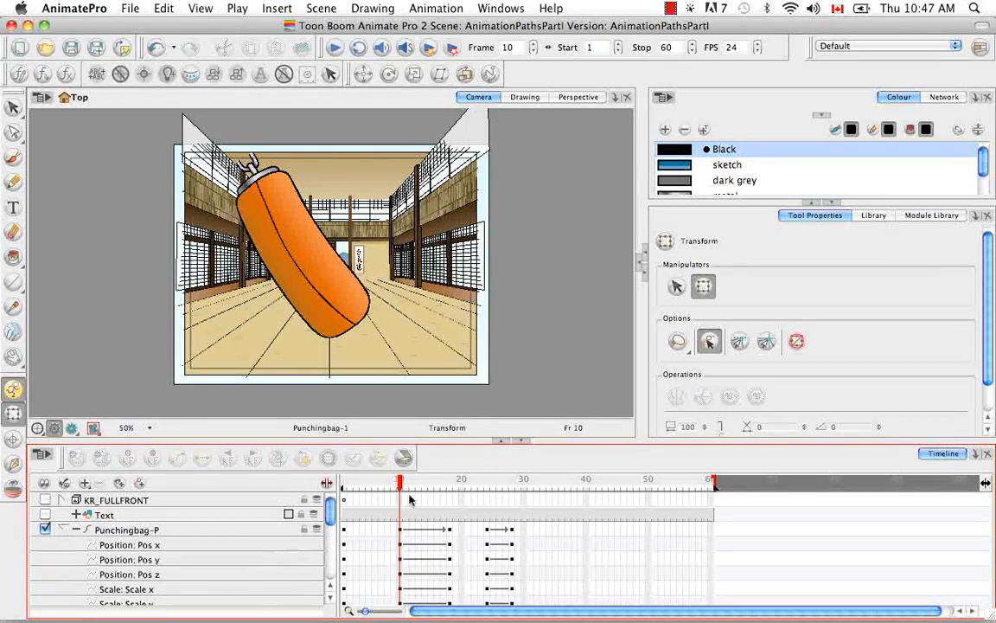
Step: Expand the door layer and scroll through the timeline to examine its function parameters
drag(332, 509, 340, 541)
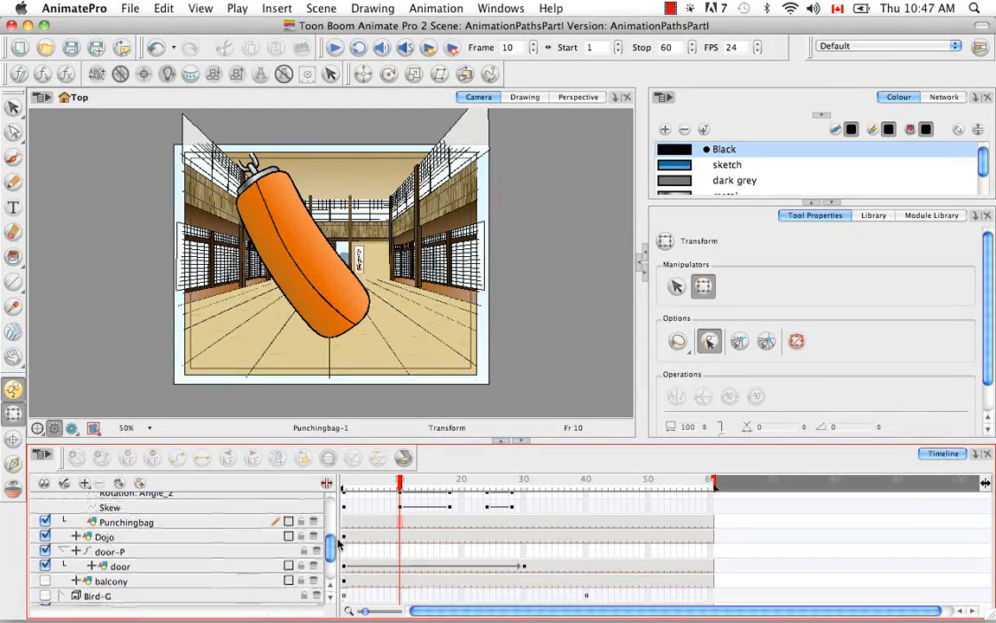
click(92, 566)
drag(331, 532, 334, 556)
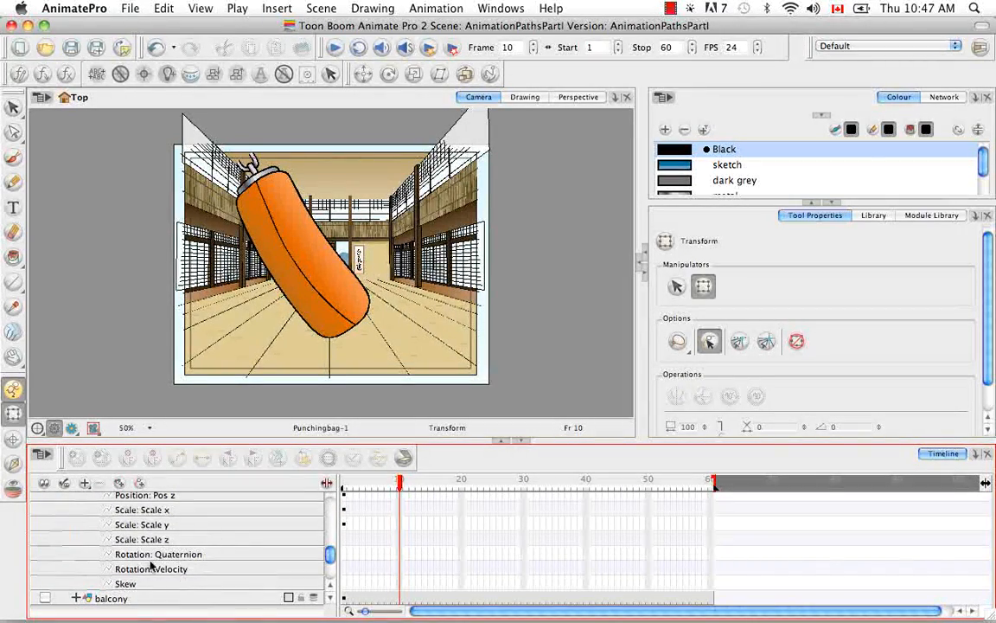
drag(328, 560, 328, 513)
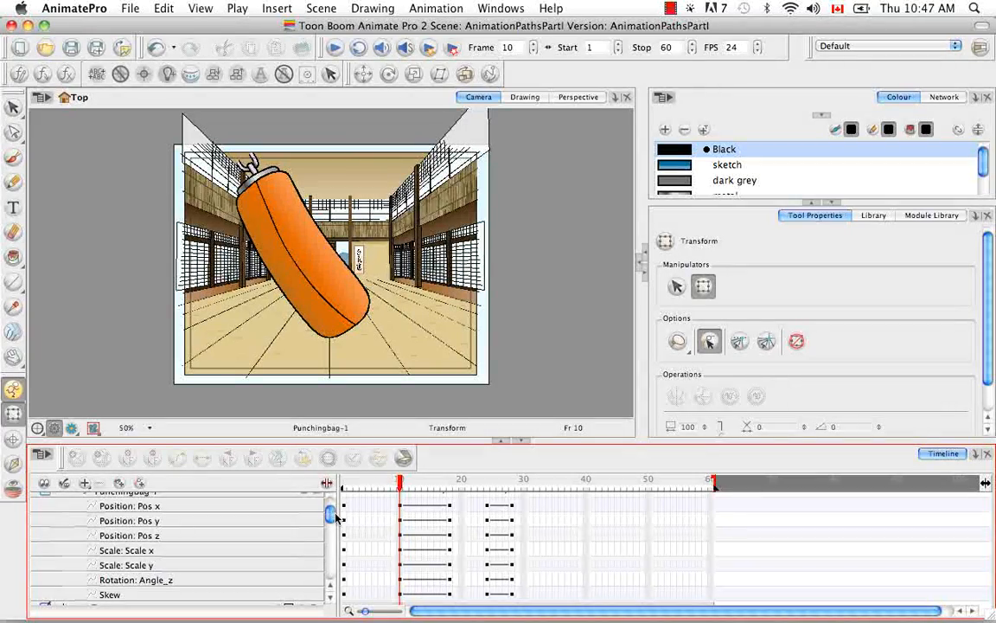
scroll(334, 516, up, 1)
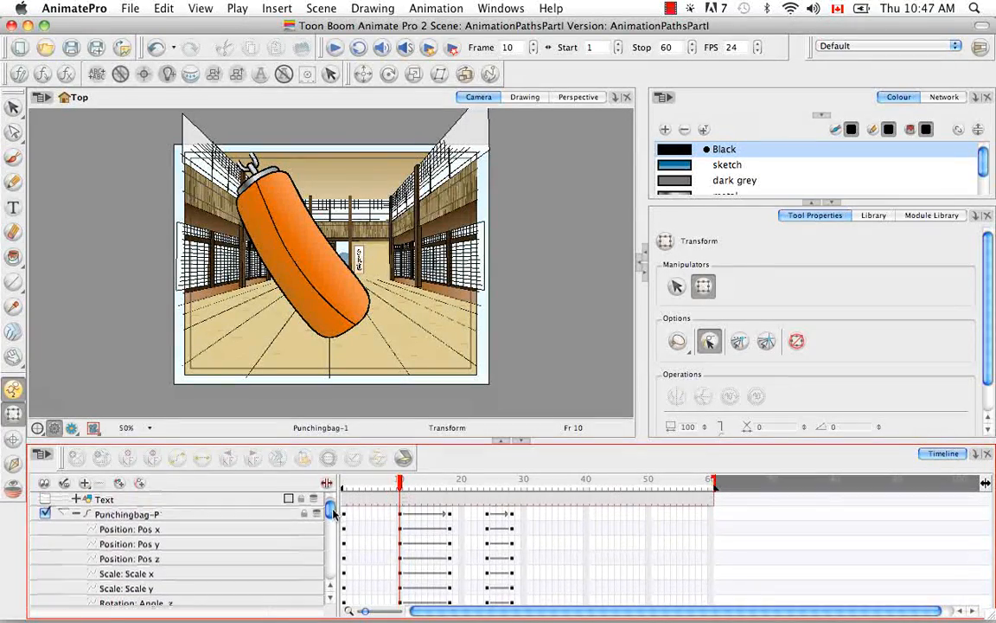
Step: Open the Punchingbag-P peg's layer properties, switch its position to 3D Path, create a 3D path and view it in the 3D Path Editor
click(192, 516)
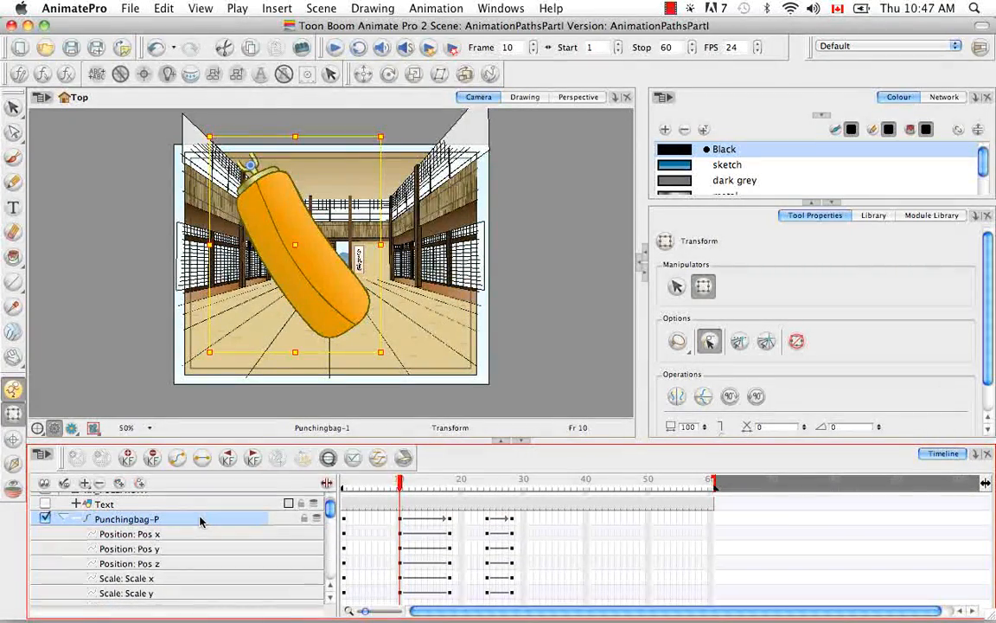
double_click(199, 516)
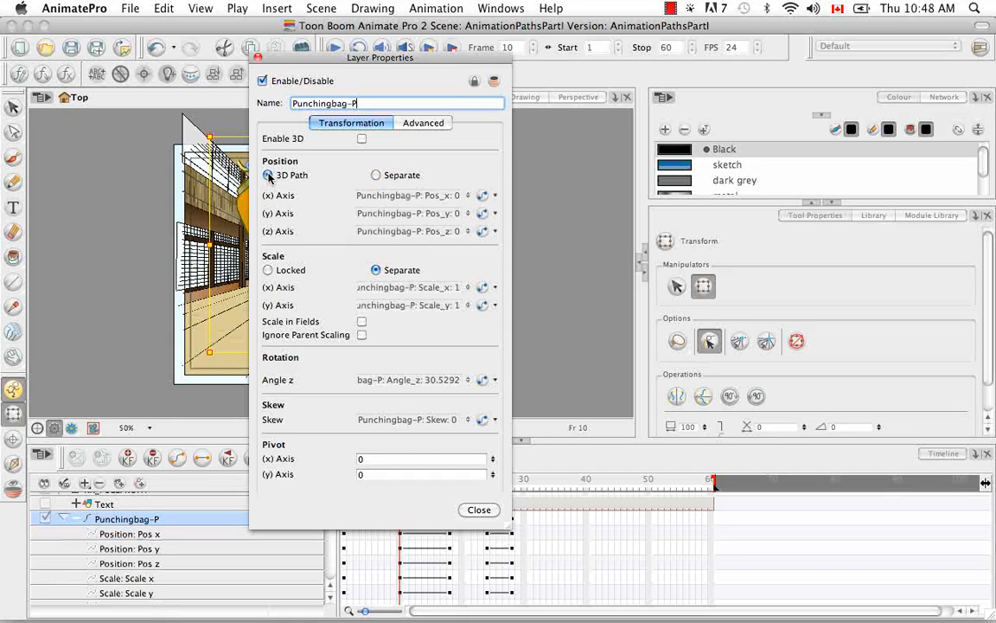
click(268, 175)
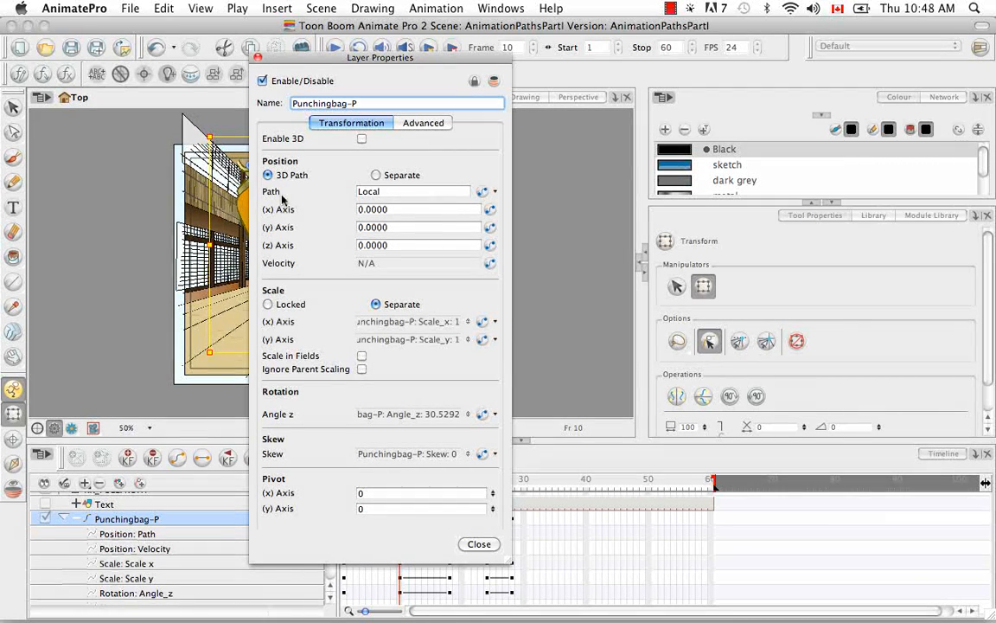
click(496, 191)
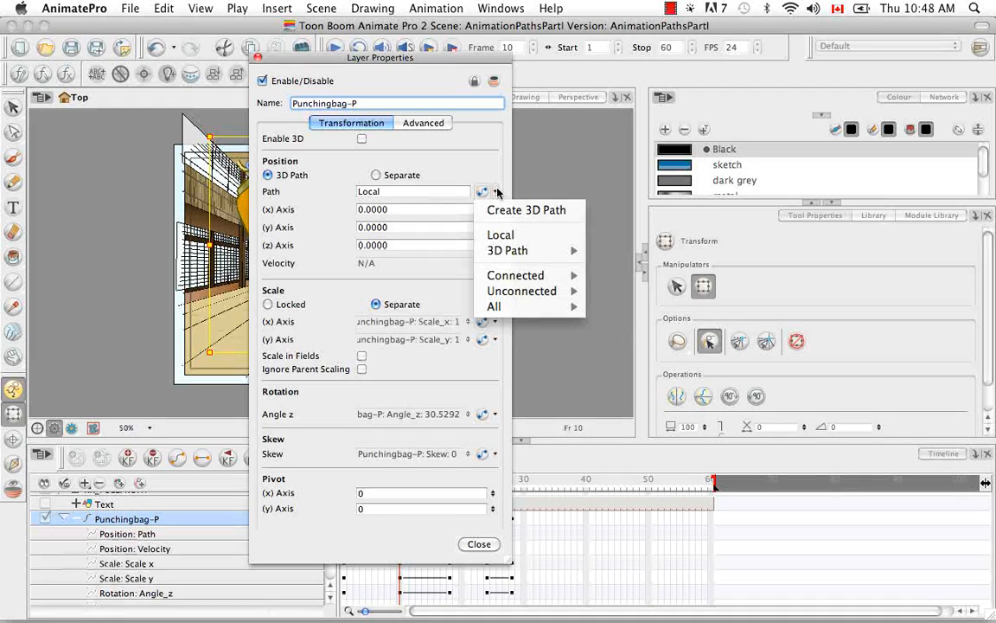
click(526, 210)
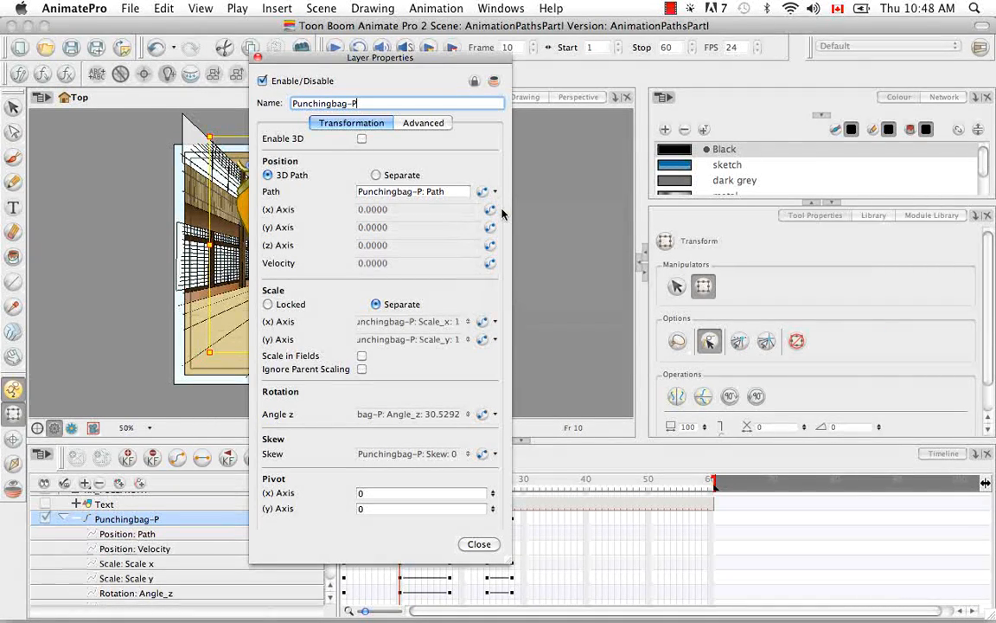
click(483, 192)
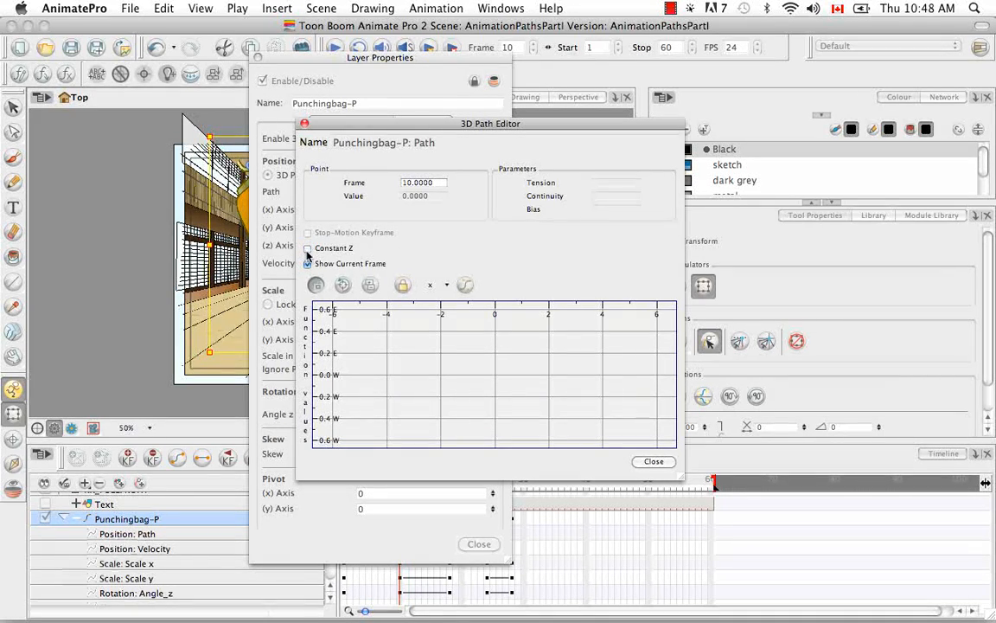
click(654, 460)
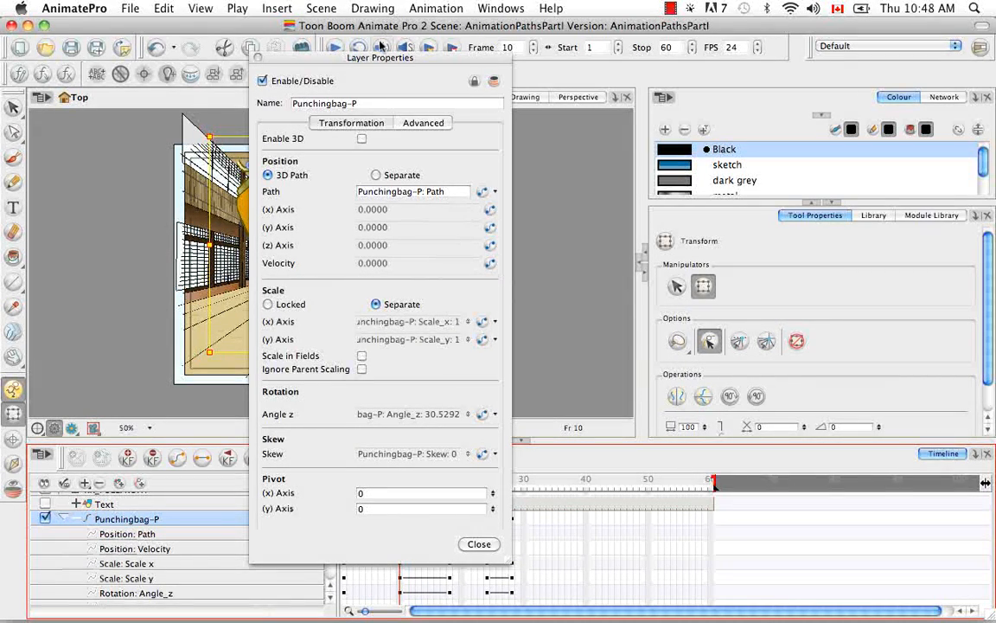
Step: Set the peg's position back to Separate and close the layer properties
click(377, 175)
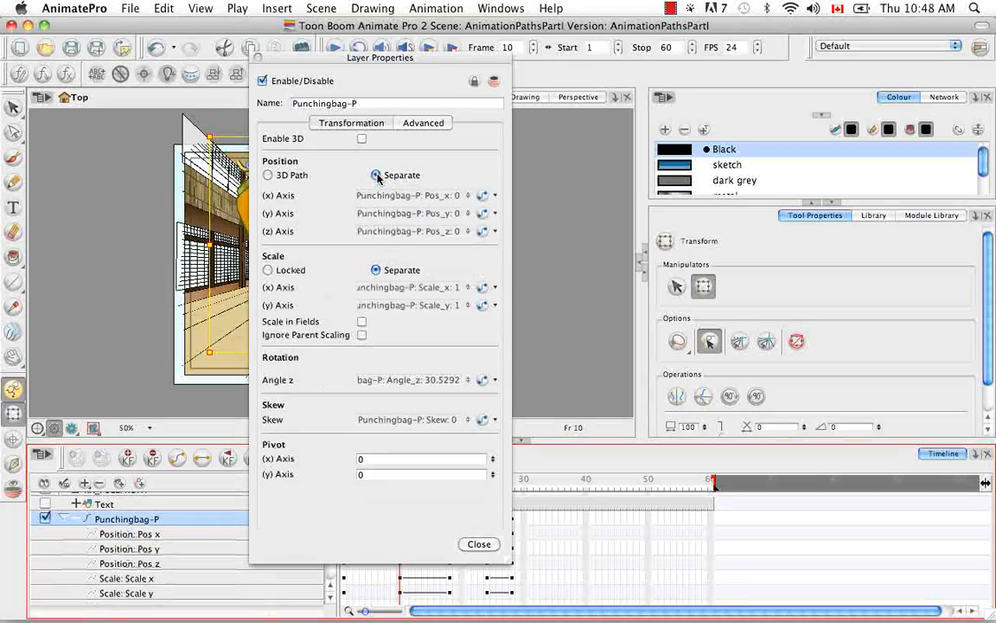
click(479, 544)
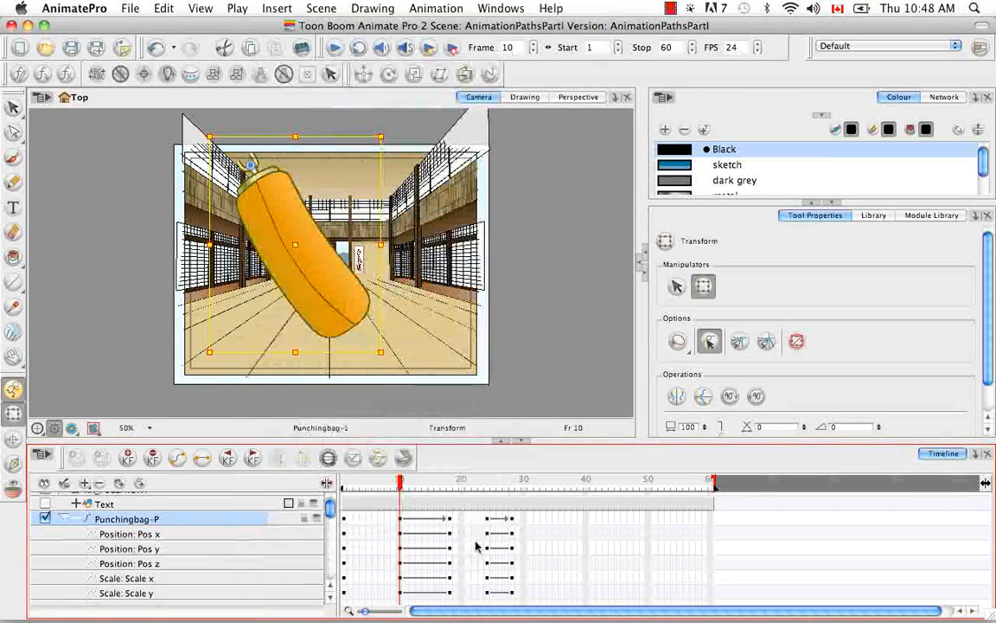